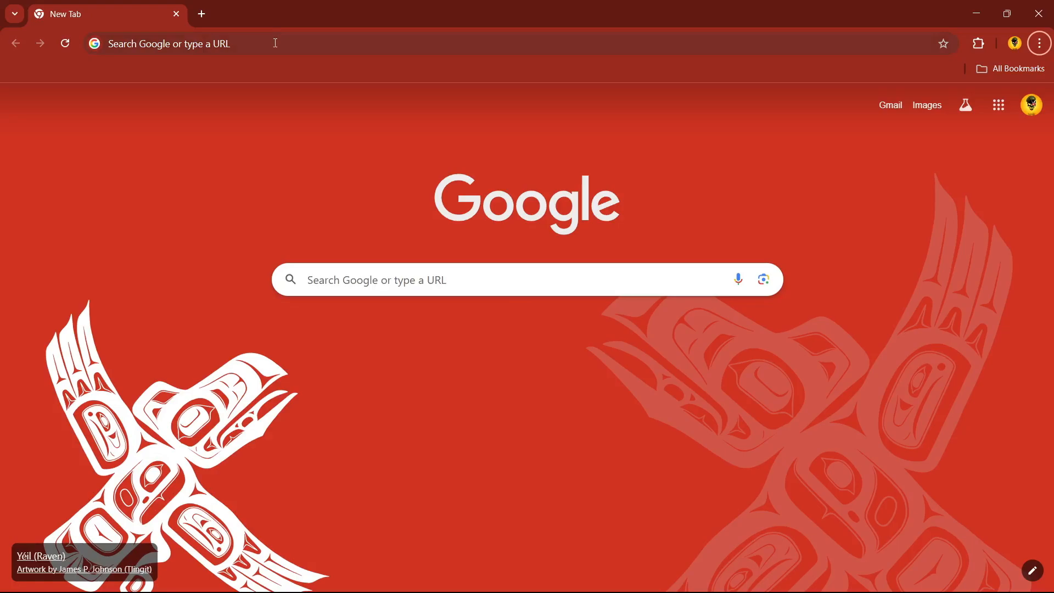
# Search Google for "donald trump hd images" and close the browsing history panel
pyautogui.write('don')
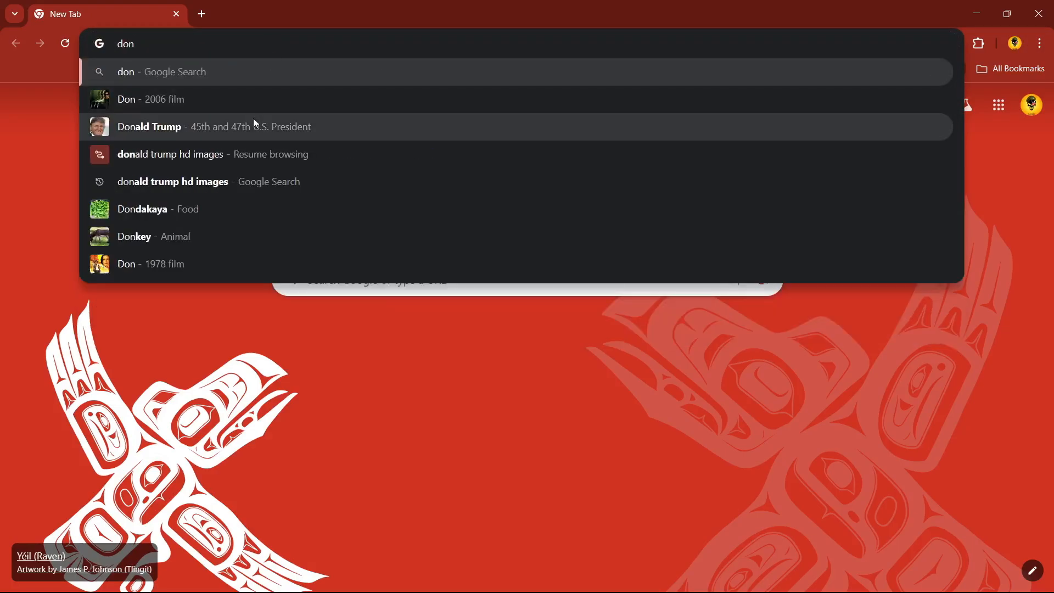
pyautogui.write('al')
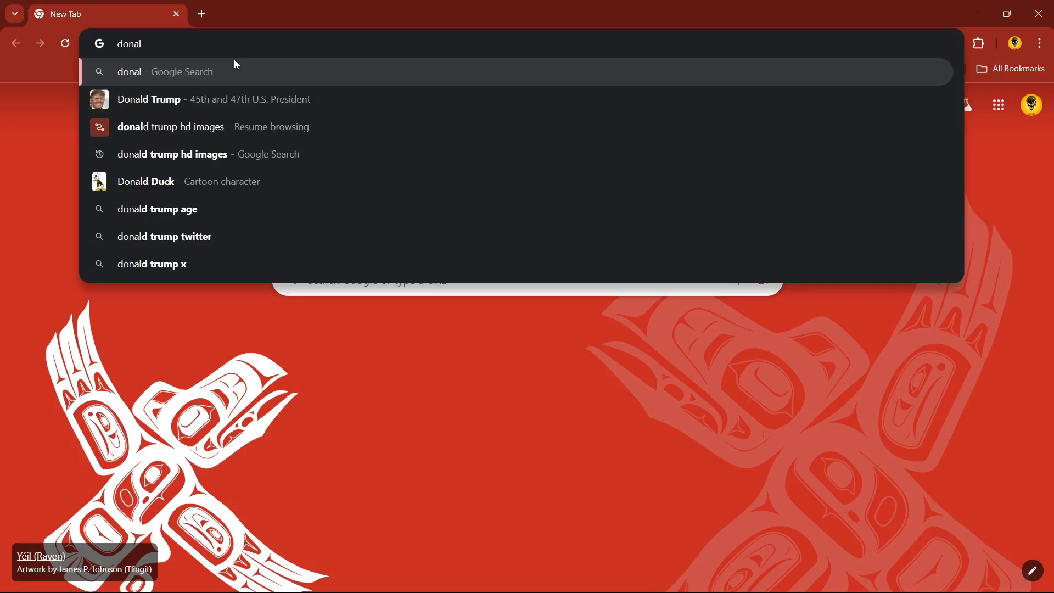
pyautogui.press('Down')
pyautogui.press('Down')
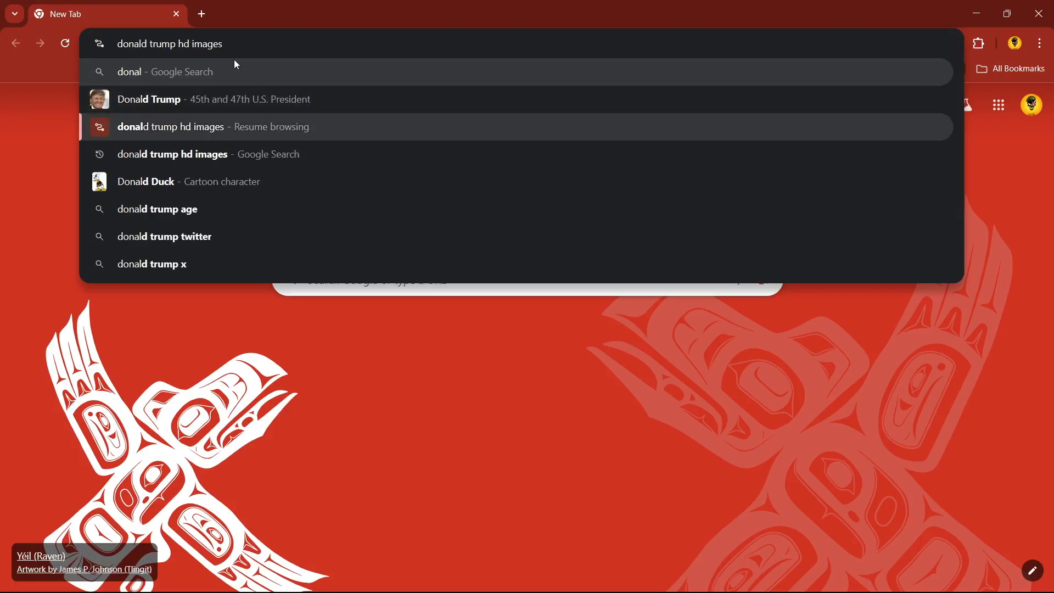
pyautogui.press('Return')
pyautogui.click(990, 184)
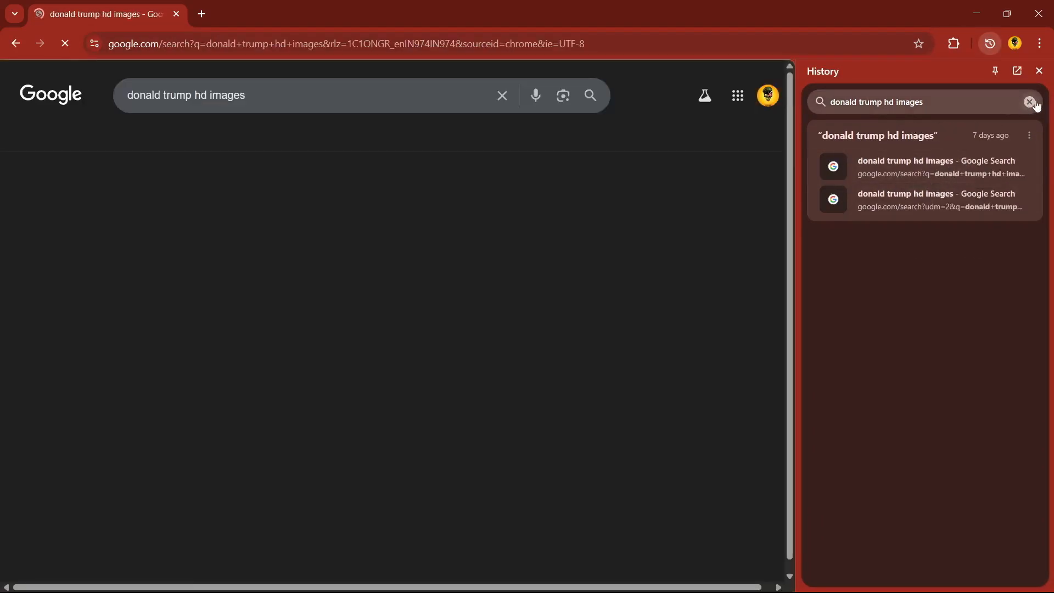
pyautogui.click(1030, 102)
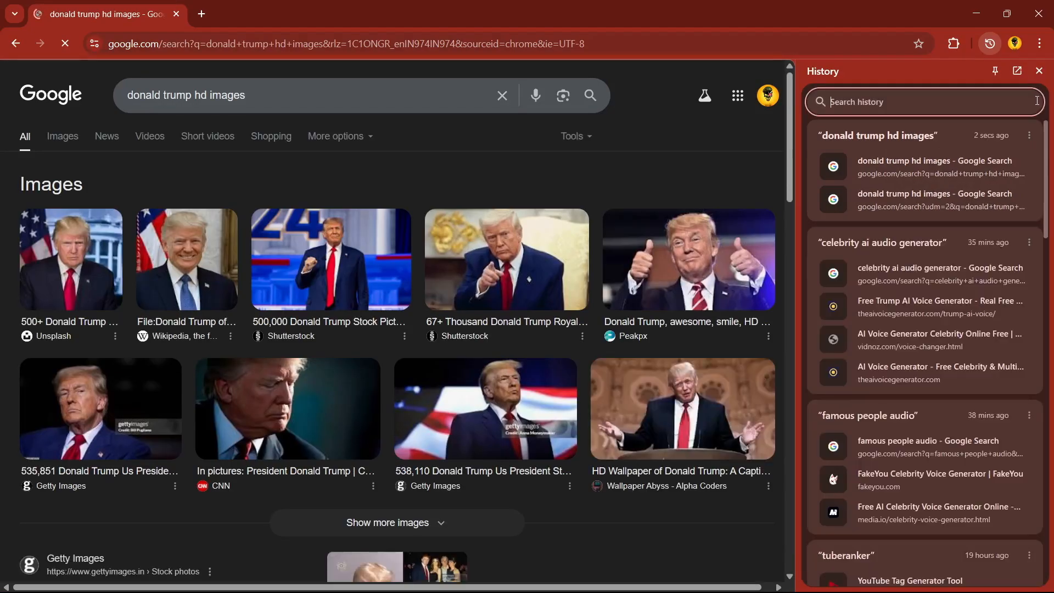
pyautogui.click(1039, 71)
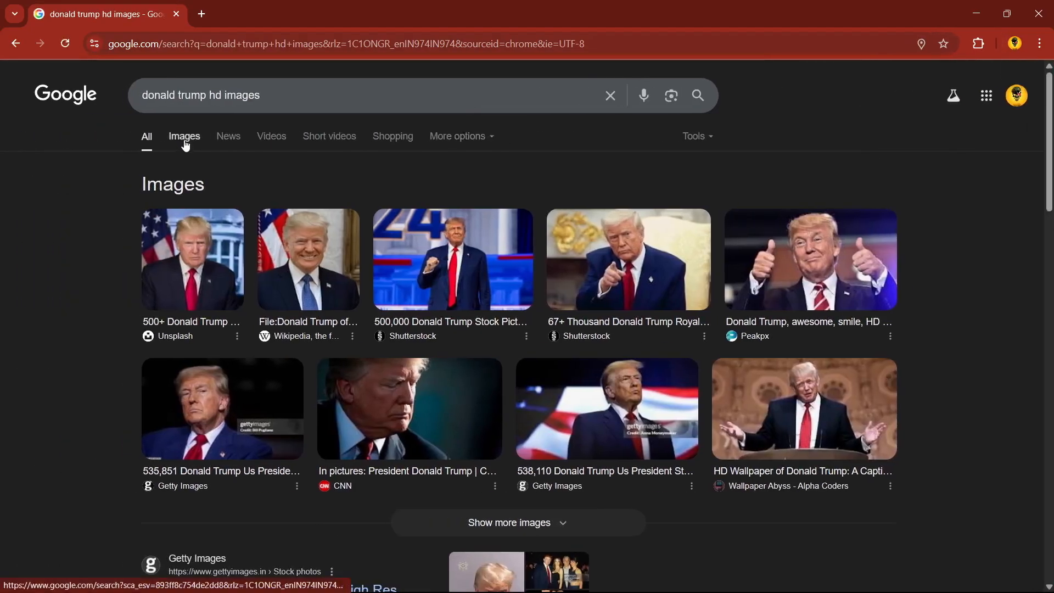
# Show only image results and open the preview of Wikipedia's official Donald Trump portrait
pyautogui.click(186, 144)
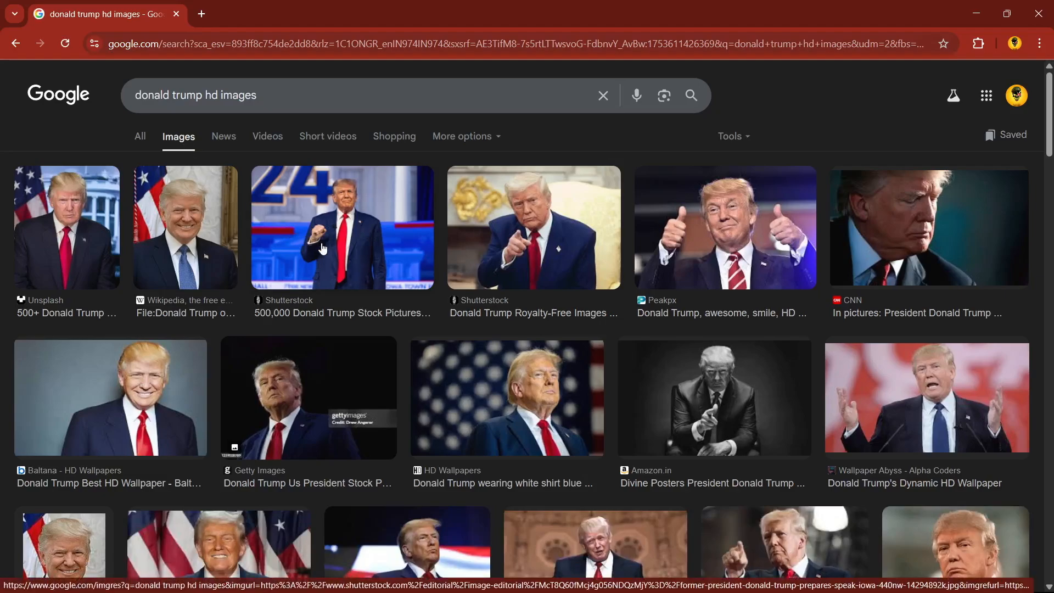
pyautogui.scroll(-3, 422, 299)
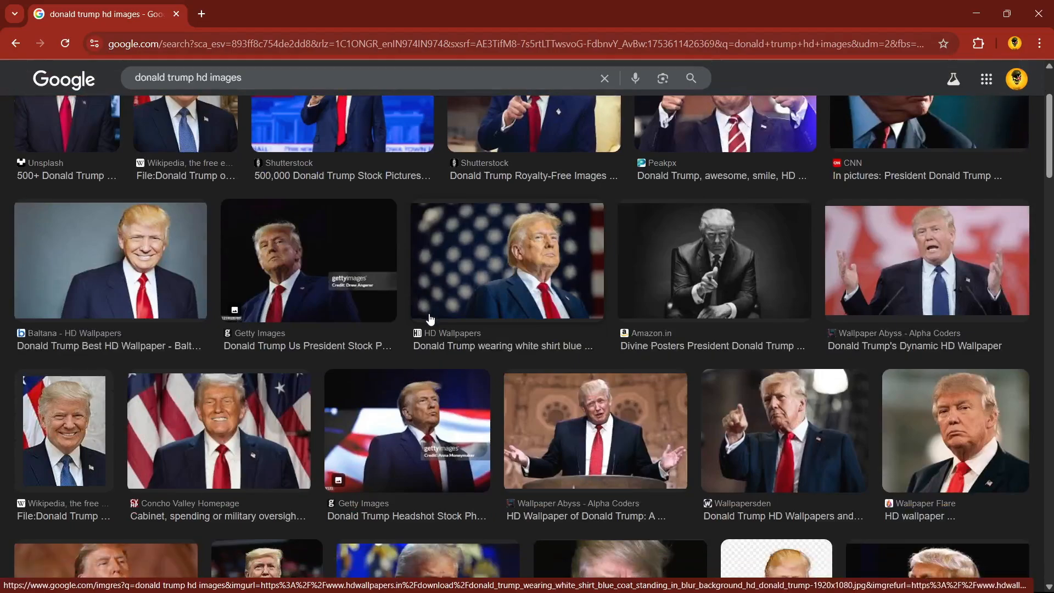
pyautogui.scroll(3, 425, 335)
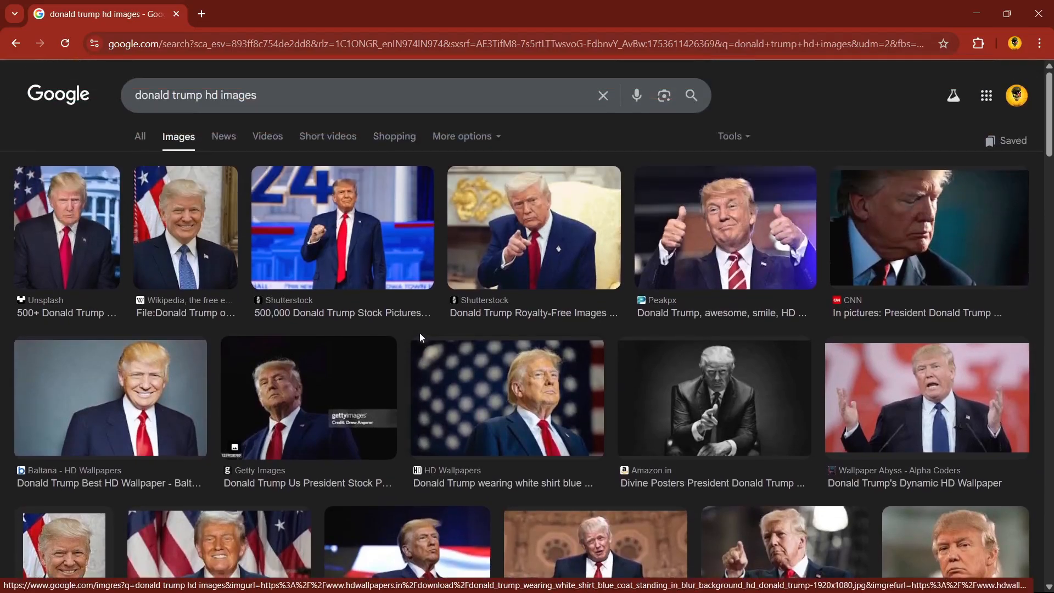
pyautogui.click(185, 219)
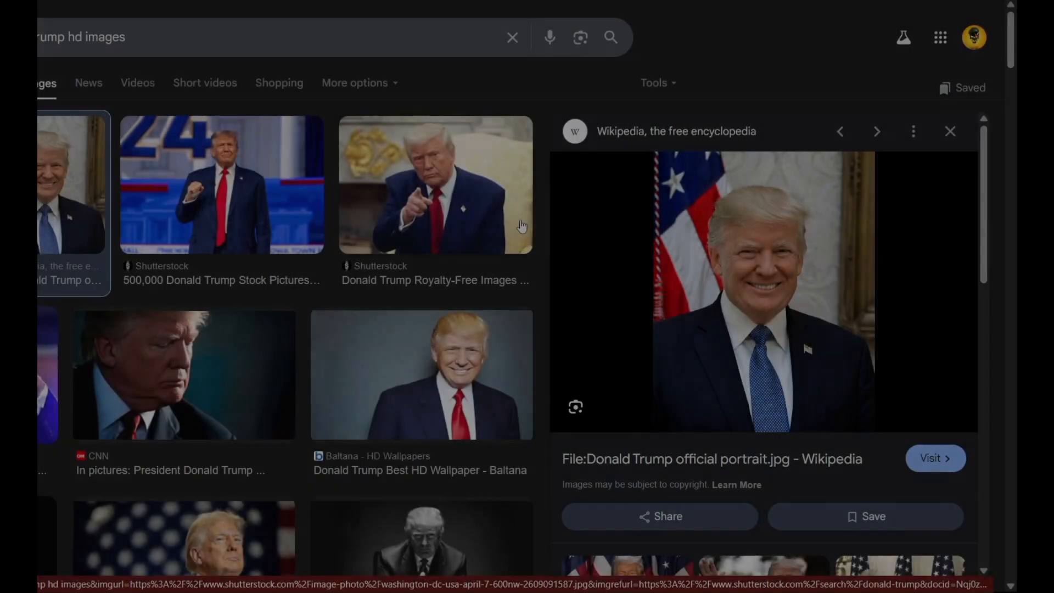
# Open ChatGPT in a new tab and attach the Wikipedia portrait from the image results to a new message
pyautogui.hotkey('ctrl', 't')
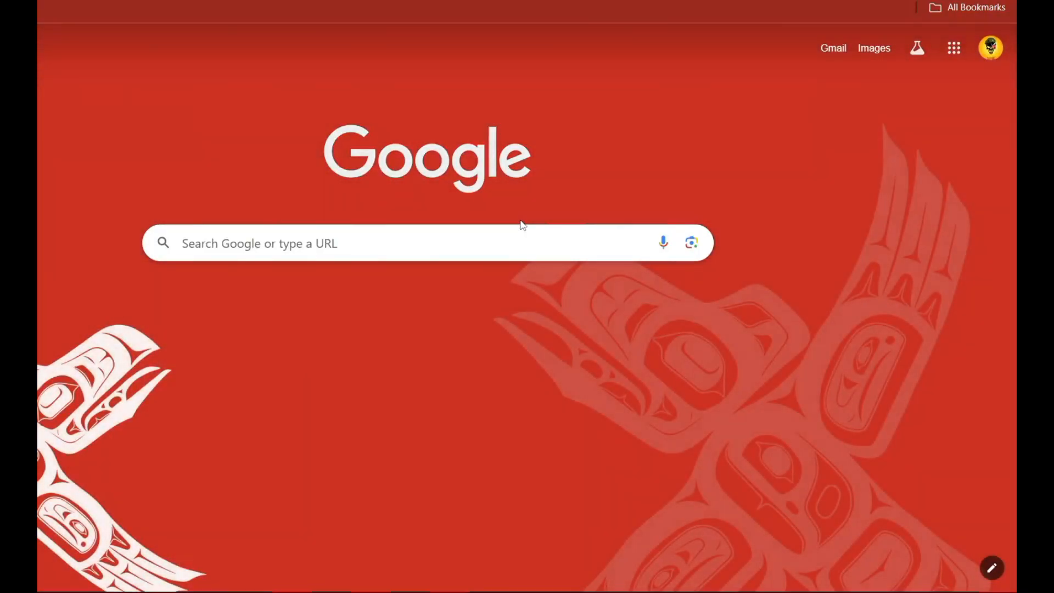
pyautogui.write('cha')
pyautogui.press('Return')
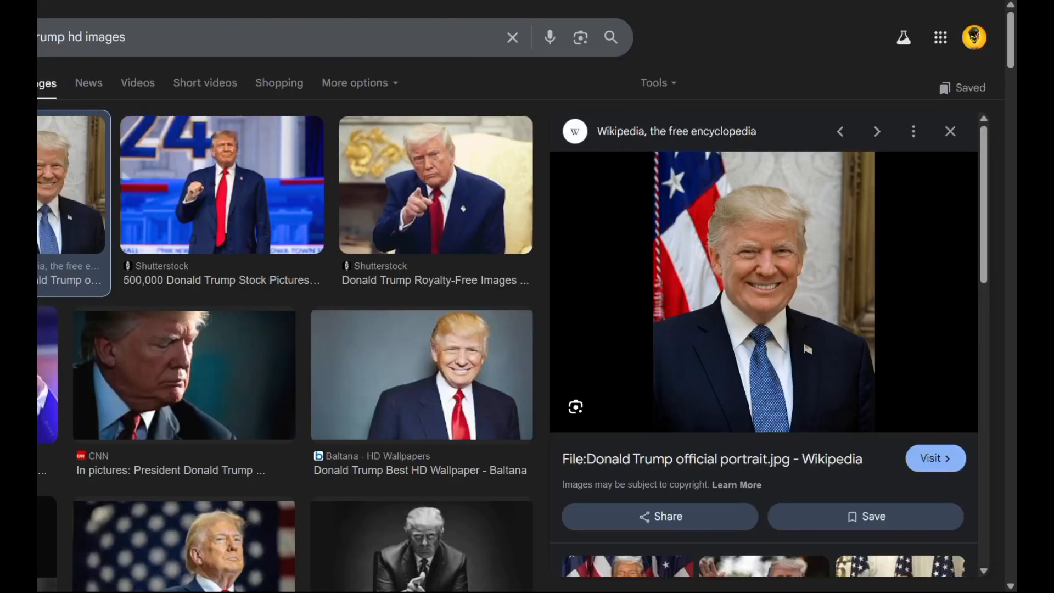
pyautogui.moveTo(750, 219); pyautogui.dragTo(471, 316)
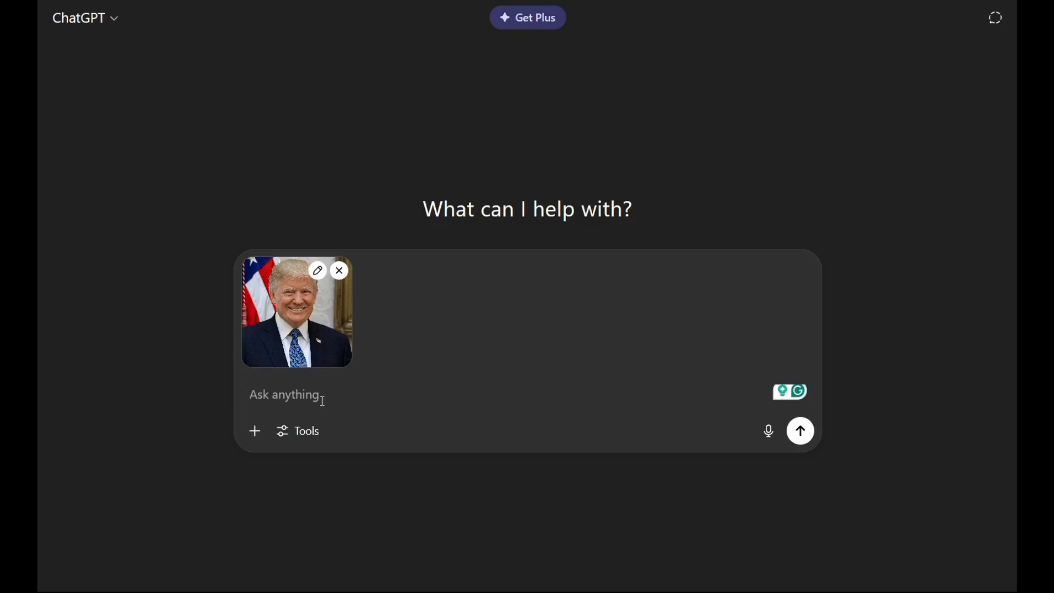
# Send the portrait with the message "give me a prompt to turn this image into a child like baby version"
pyautogui.write('give me a prompt')
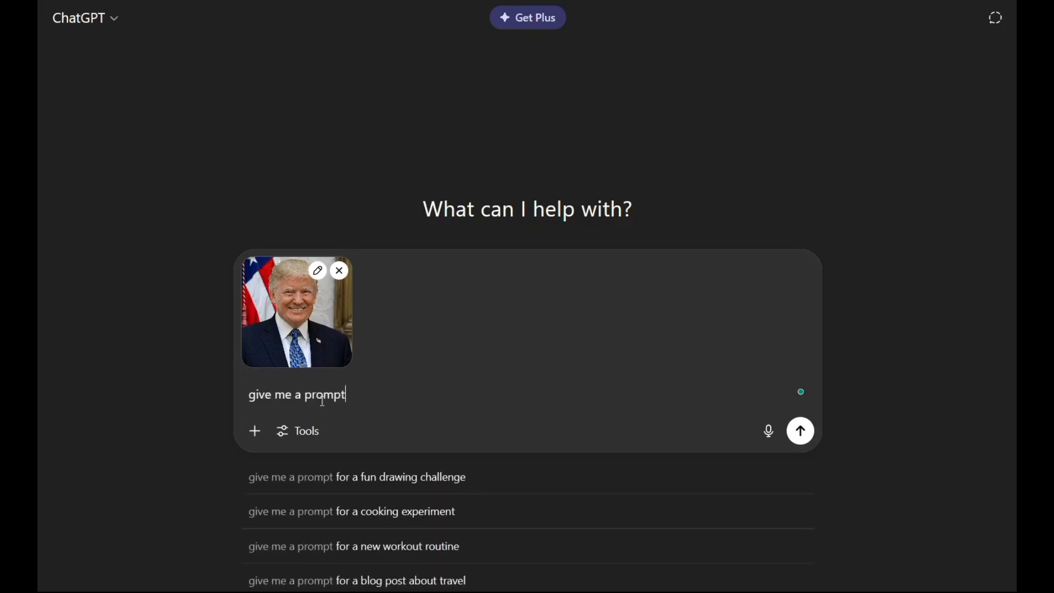
pyautogui.write(' to turm')
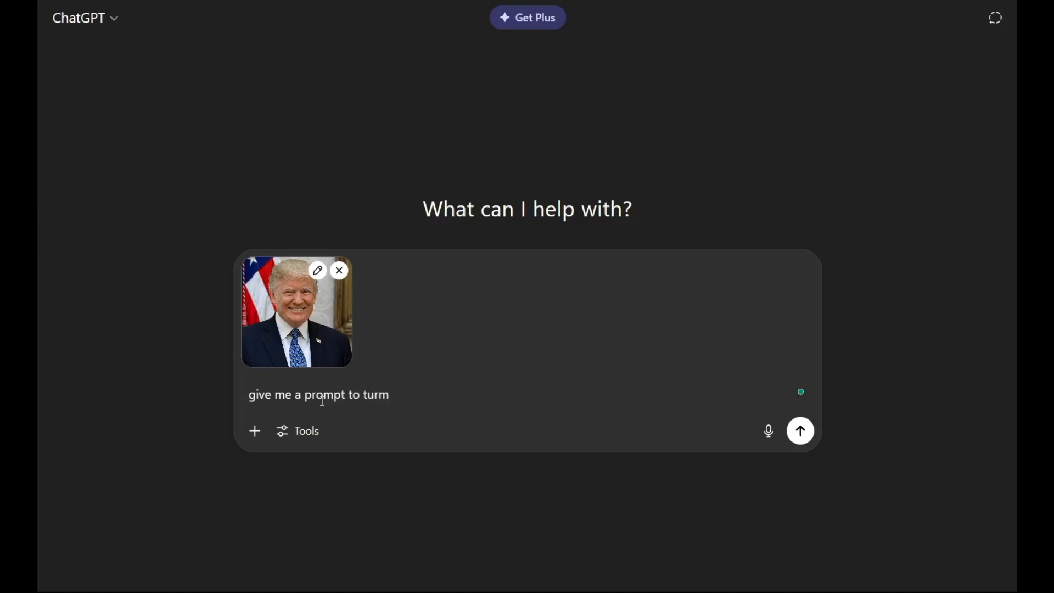
pyautogui.press('BackSpace')
pyautogui.write('n this image ')
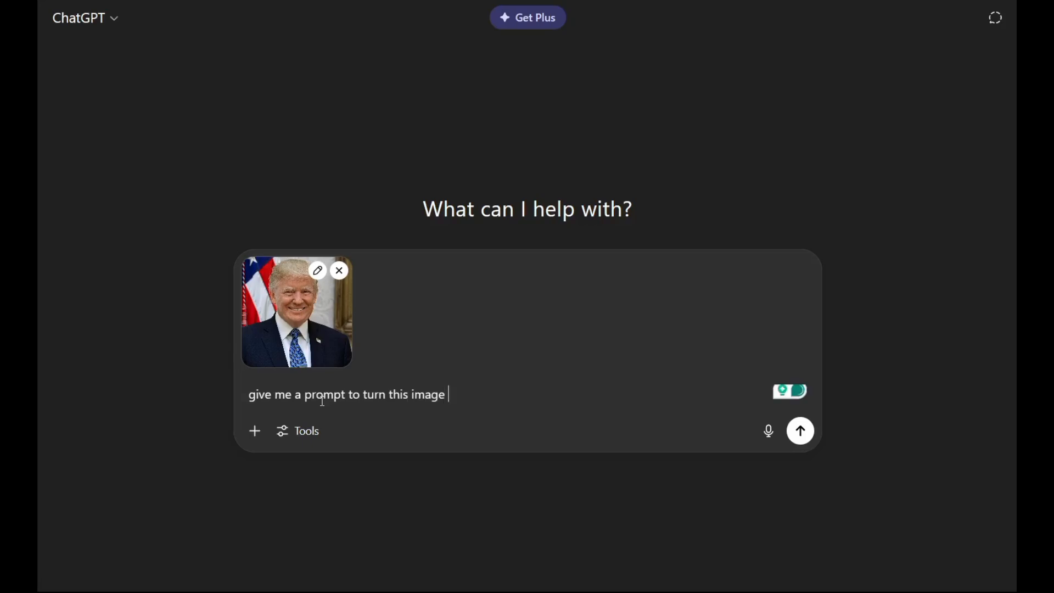
pyautogui.write('intoa')
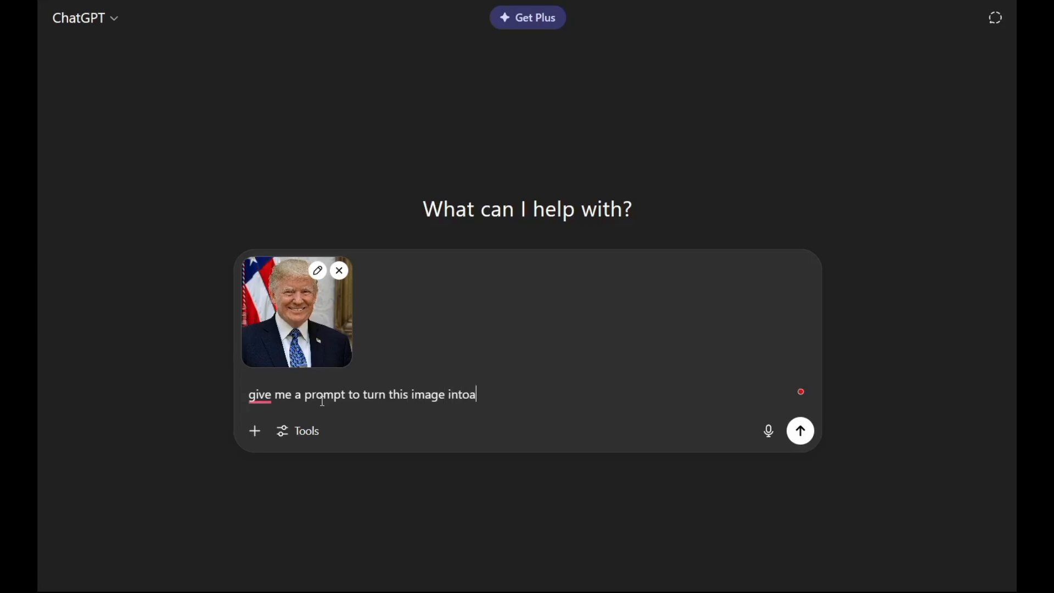
pyautogui.press('BackSpace')
pyautogui.write('a child like baby verio')
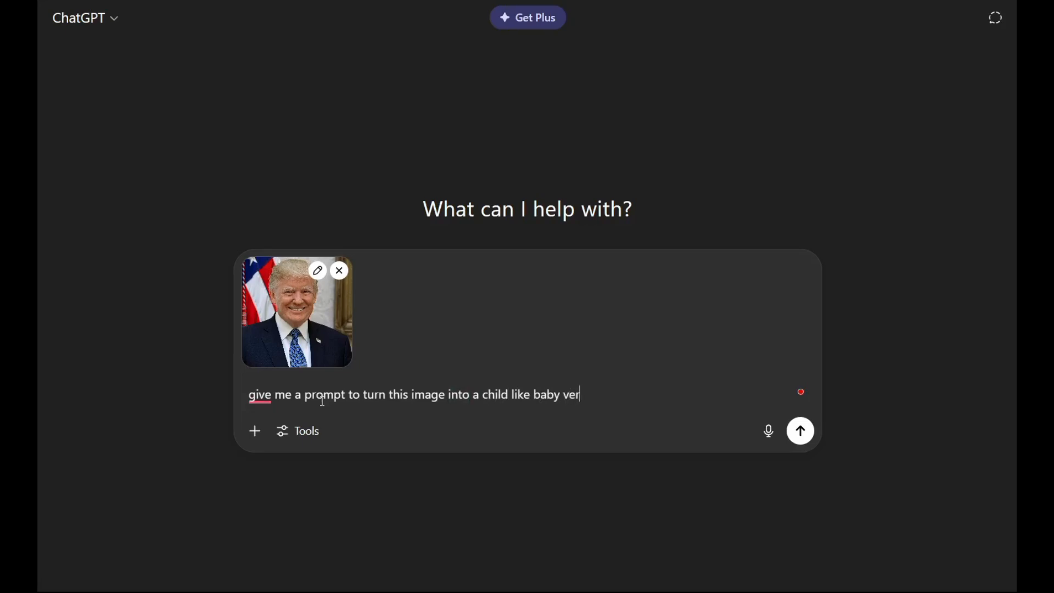
pyautogui.press('BackSpace')
pyautogui.press('BackSpace')
pyautogui.write('sion')
pyautogui.press('Return')
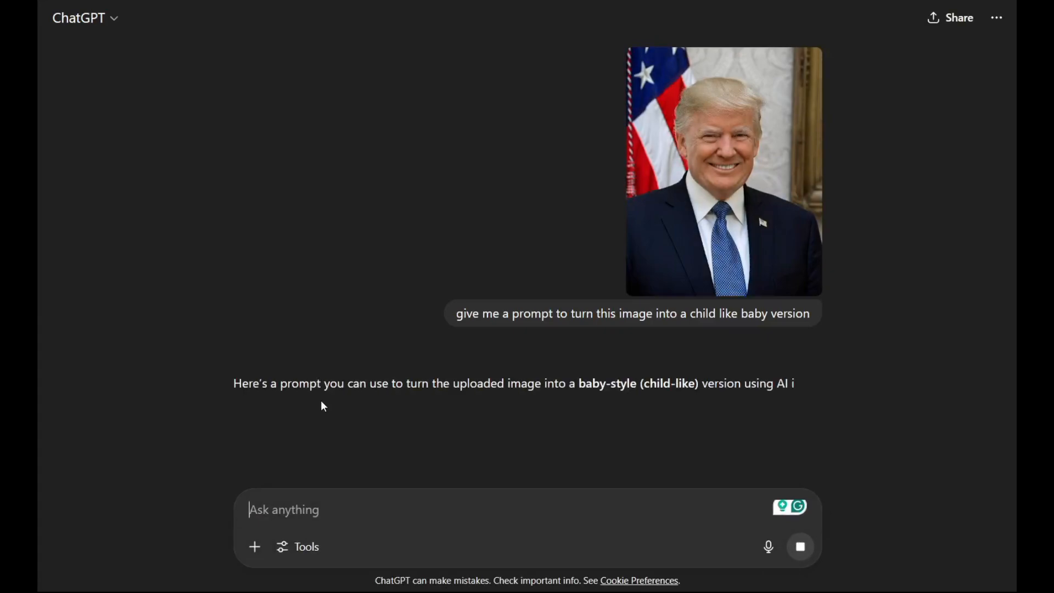
# Copy the portrait from the sent message and paste it as an attachment into the next message
pyautogui.scroll(-3, 384, 285)
pyautogui.scroll(-3, 292, 379)
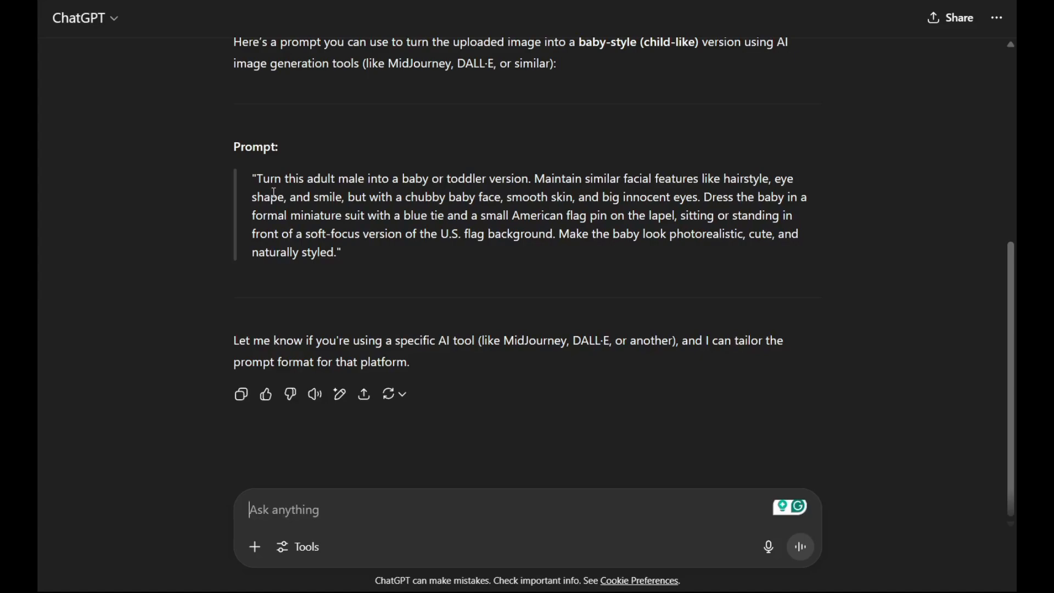
pyautogui.scroll(6, 307, 221)
pyautogui.scroll(1, 454, 257)
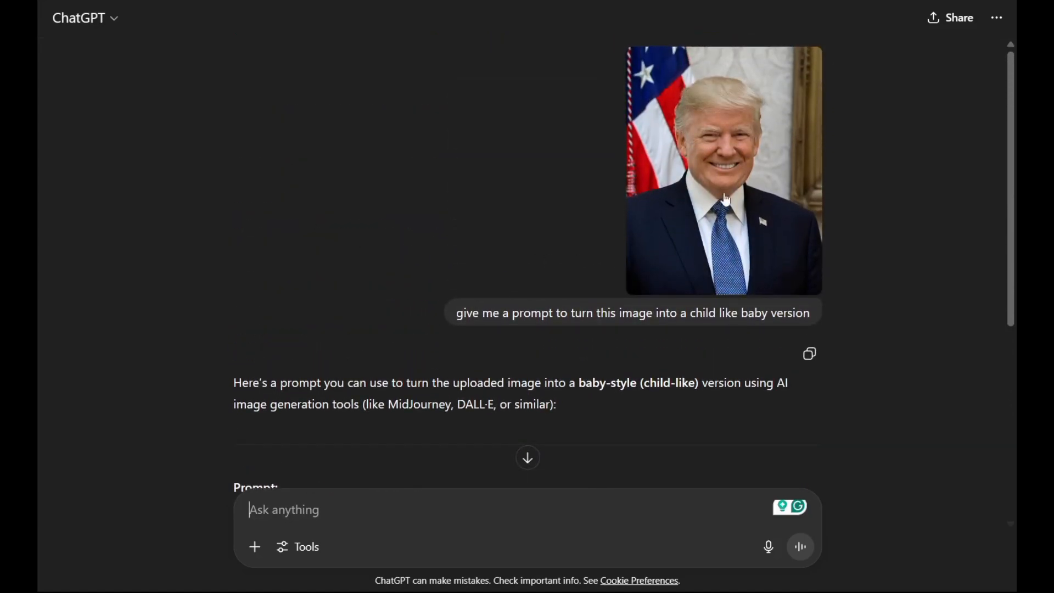
pyautogui.click(725, 149)
pyautogui.rightClick(363, 210)
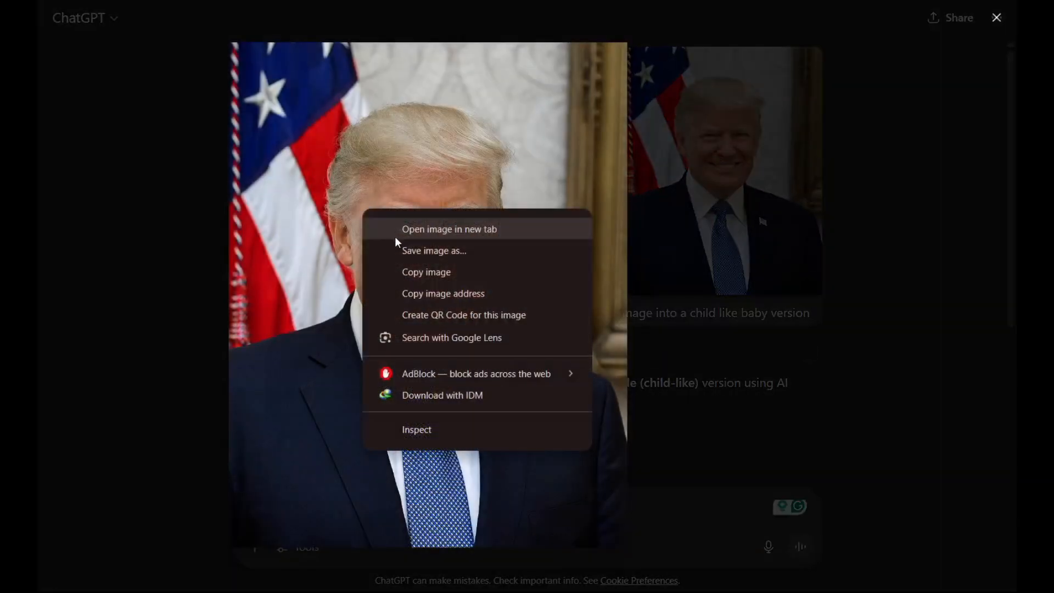
pyautogui.click(447, 273)
pyautogui.click(738, 257)
pyautogui.scroll(-6, 492, 360)
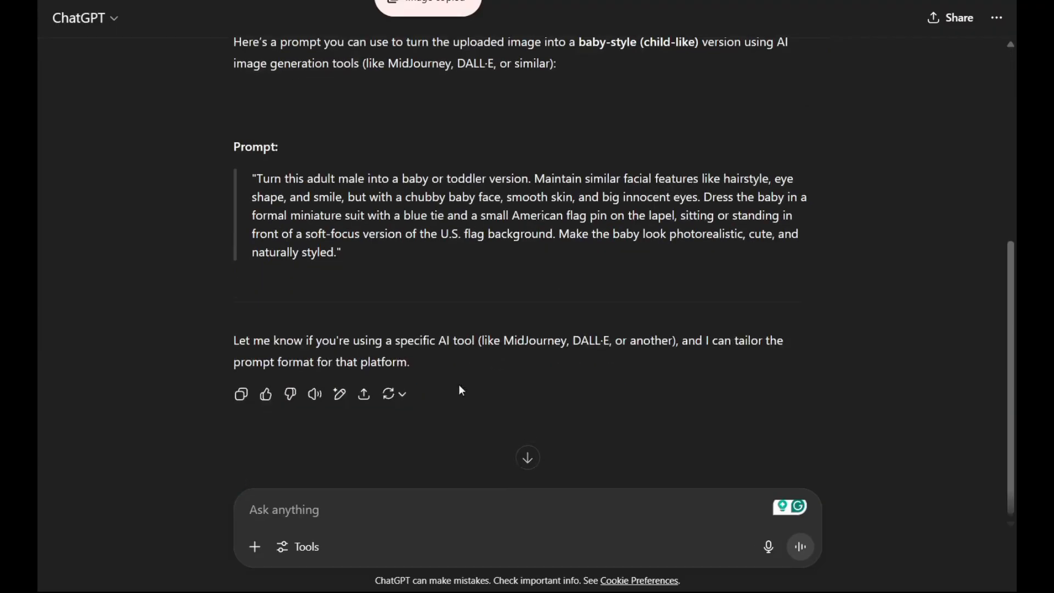
pyautogui.rightClick(322, 510)
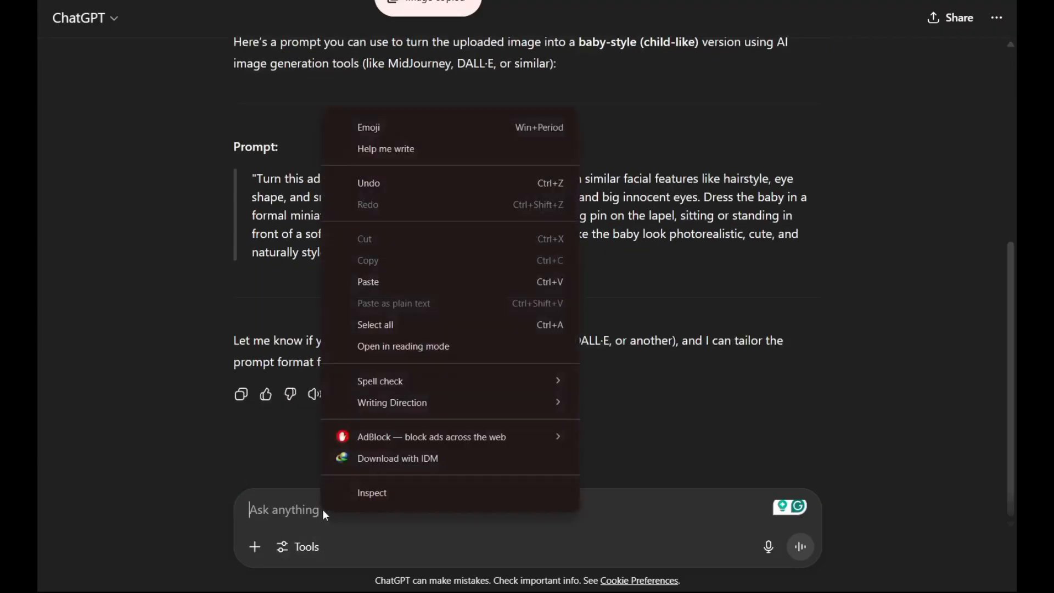
pyautogui.click(373, 278)
# Copy the suggested baby-version prompt without its quotation marks into the message, send it, and follow the image generation
pyautogui.moveTo(259, 179); pyautogui.dragTo(355, 254)
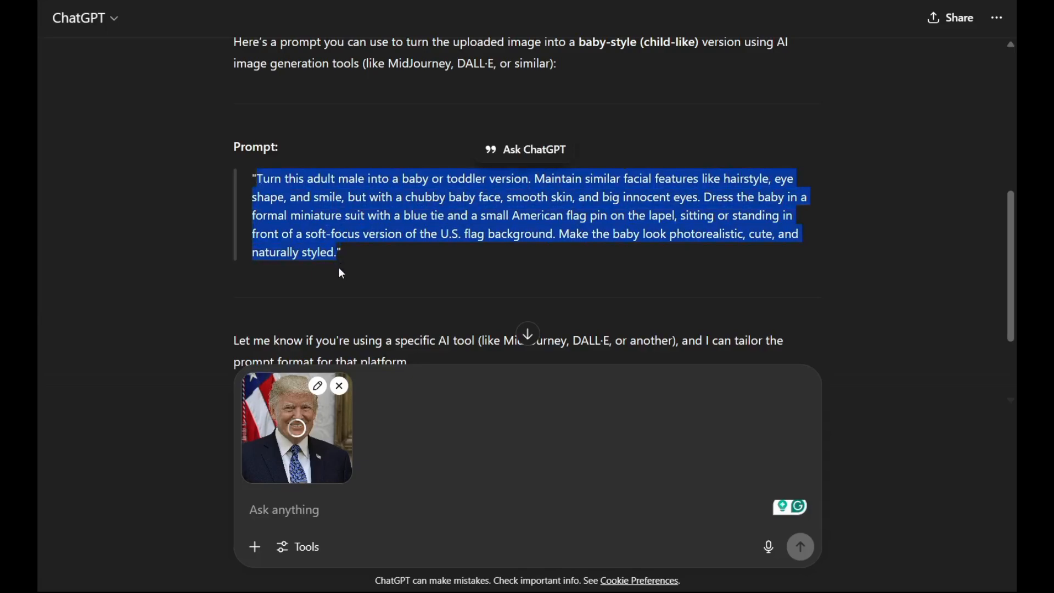
pyautogui.click(285, 513)
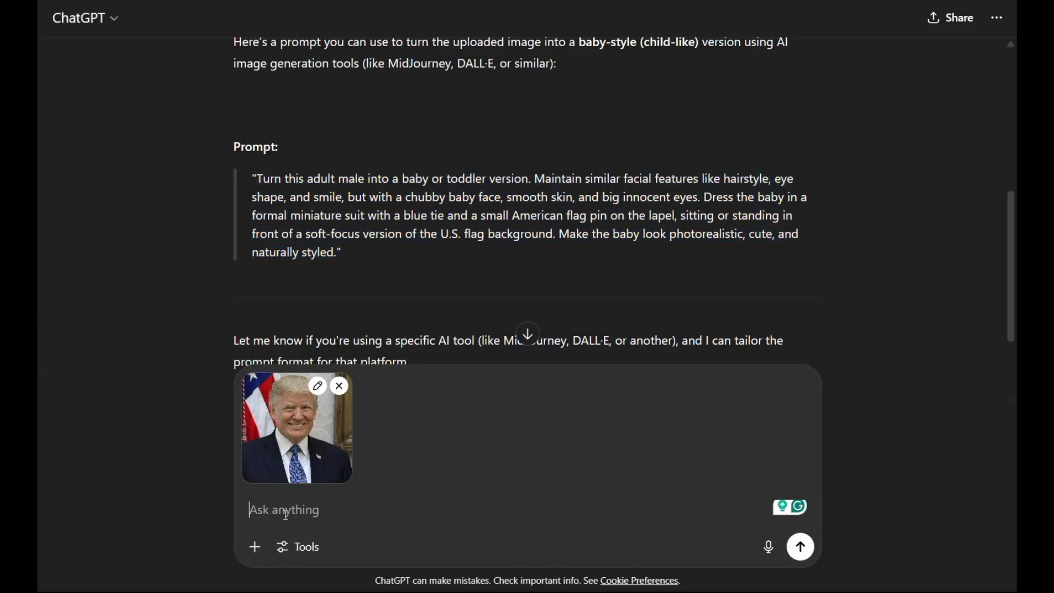
pyautogui.hotkey('ctrl', 'v')
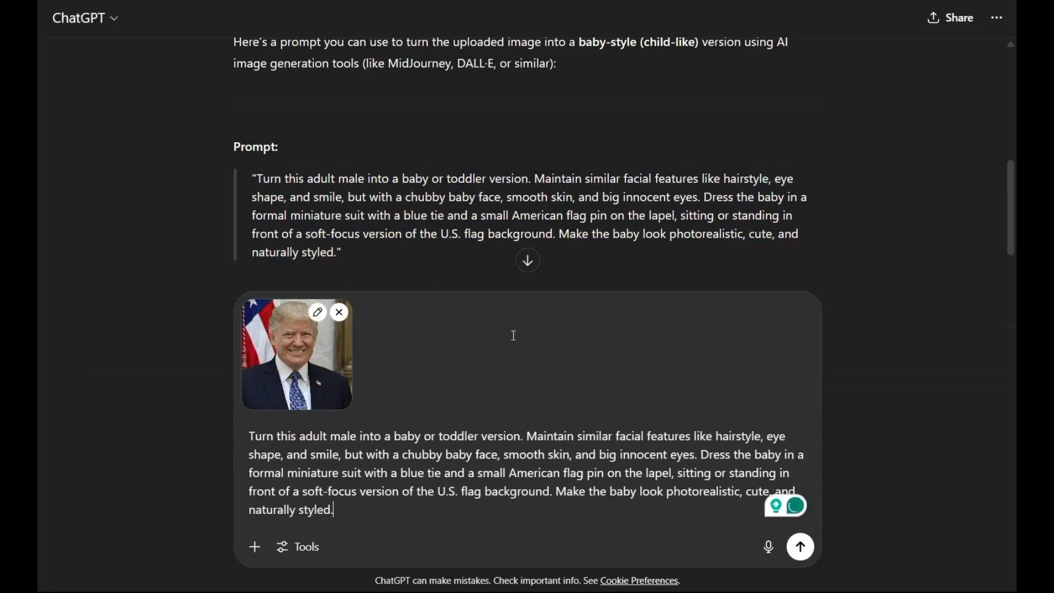
pyautogui.click(800, 546)
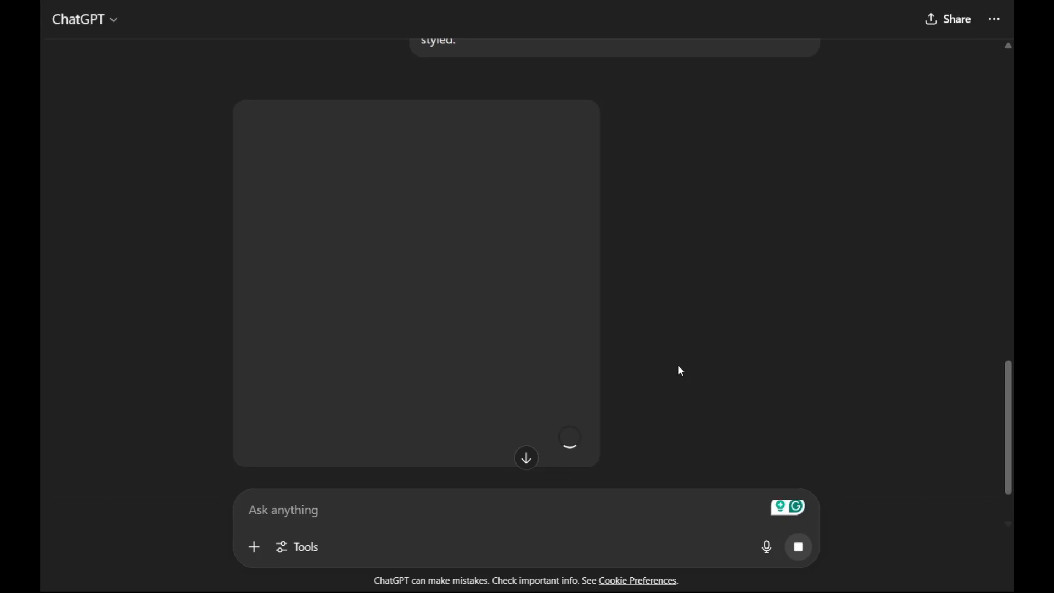
pyautogui.scroll(-2, 659, 318)
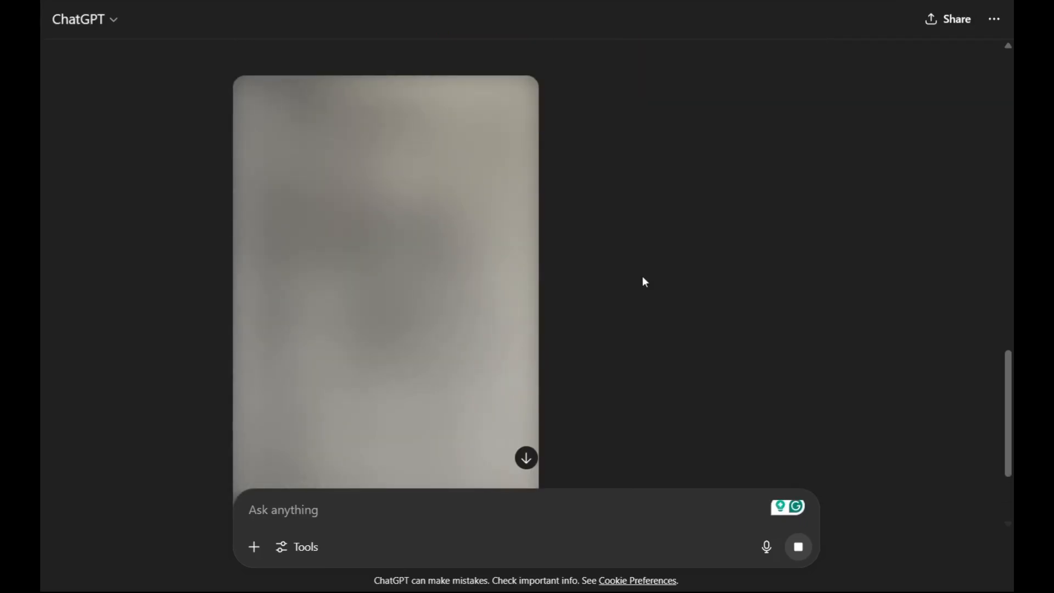
pyautogui.scroll(-3, 644, 282)
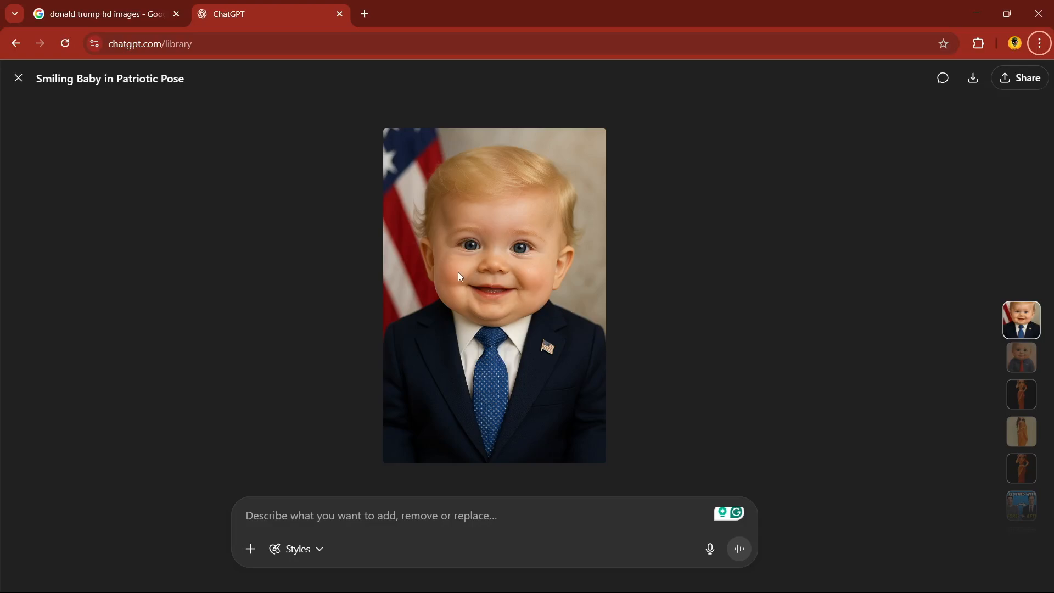
# Open Hedra (hedra.com/app/home) in a new tab and go to its video creation page
pyautogui.click(364, 13)
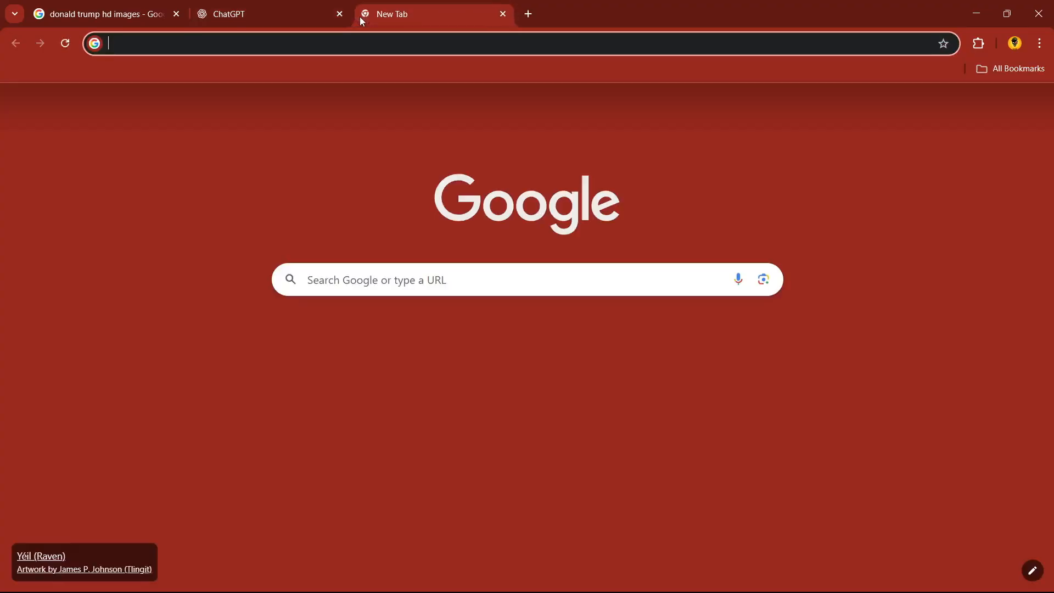
pyautogui.write('he')
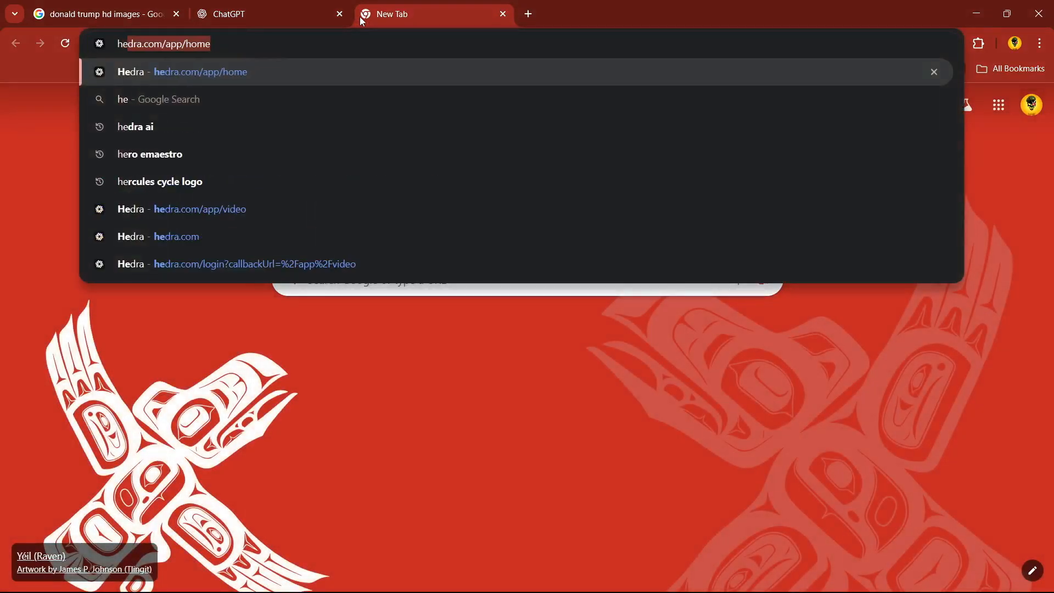
pyautogui.click(218, 68)
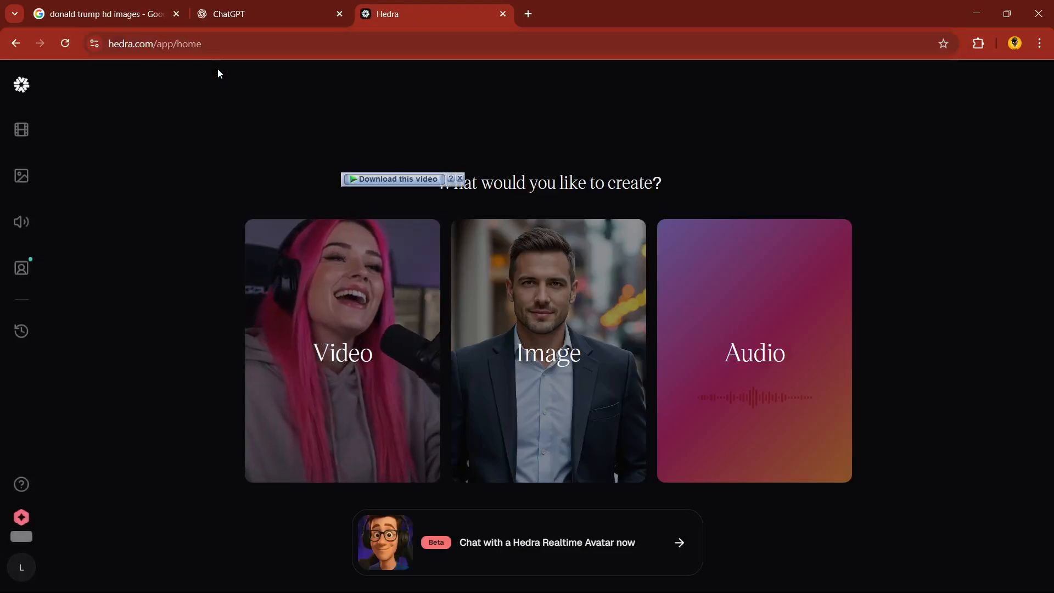
pyautogui.click(340, 322)
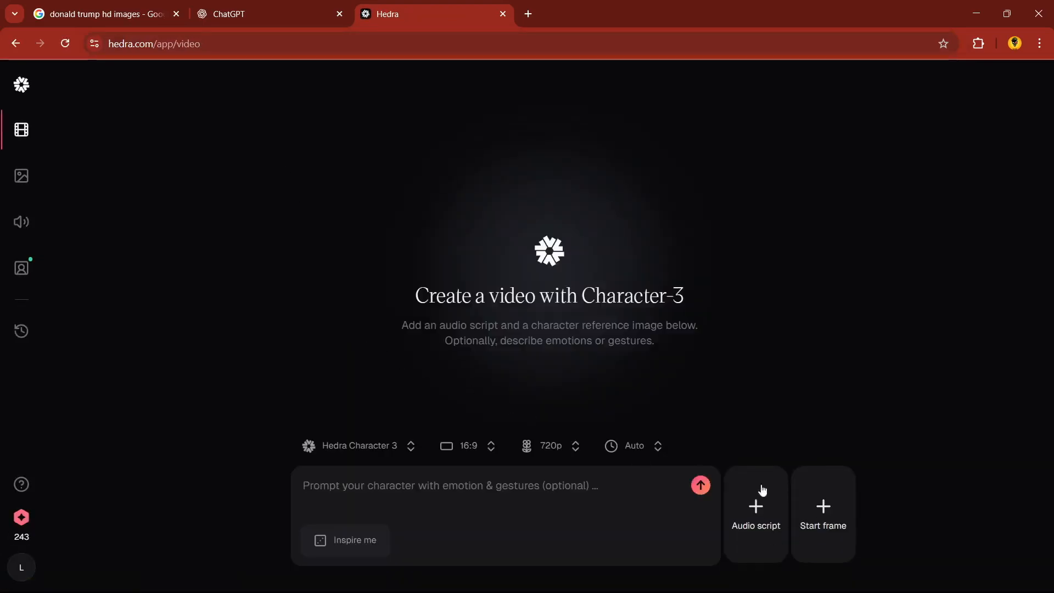
# Switch to ChatGPT and download the generated baby portrait shown in the image library
pyautogui.click(835, 509)
pyautogui.click(254, 5)
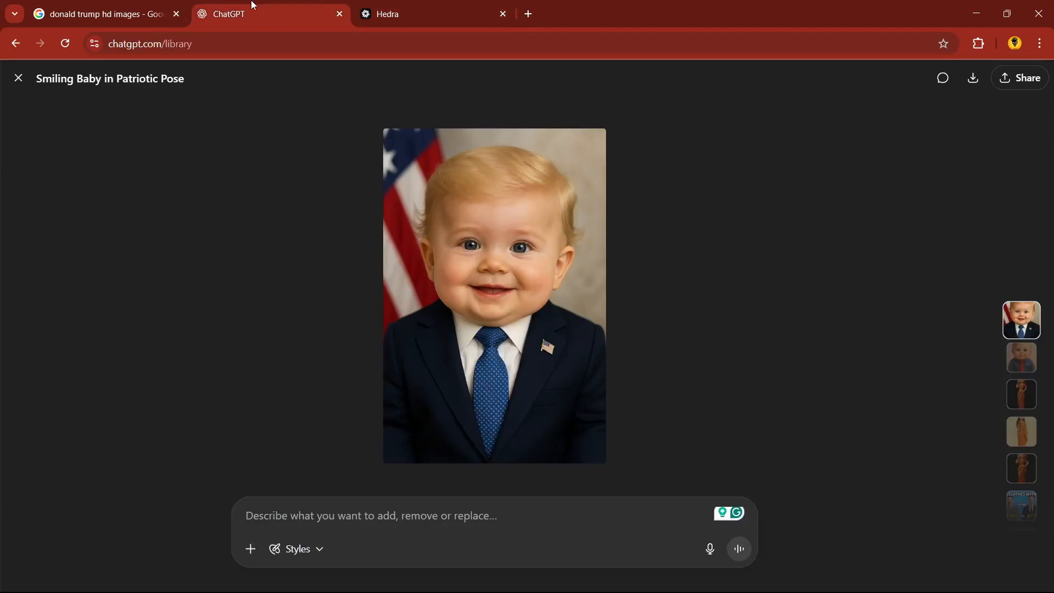
pyautogui.click(976, 81)
pyautogui.rightClick(561, 215)
pyautogui.click(568, 255)
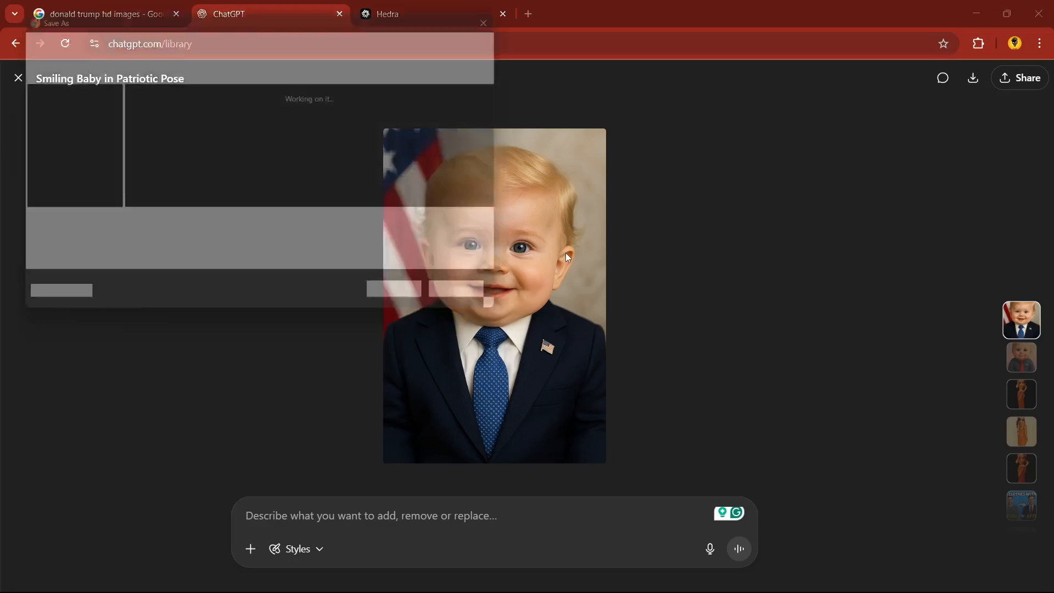
pyautogui.scroll(5, 52, 116)
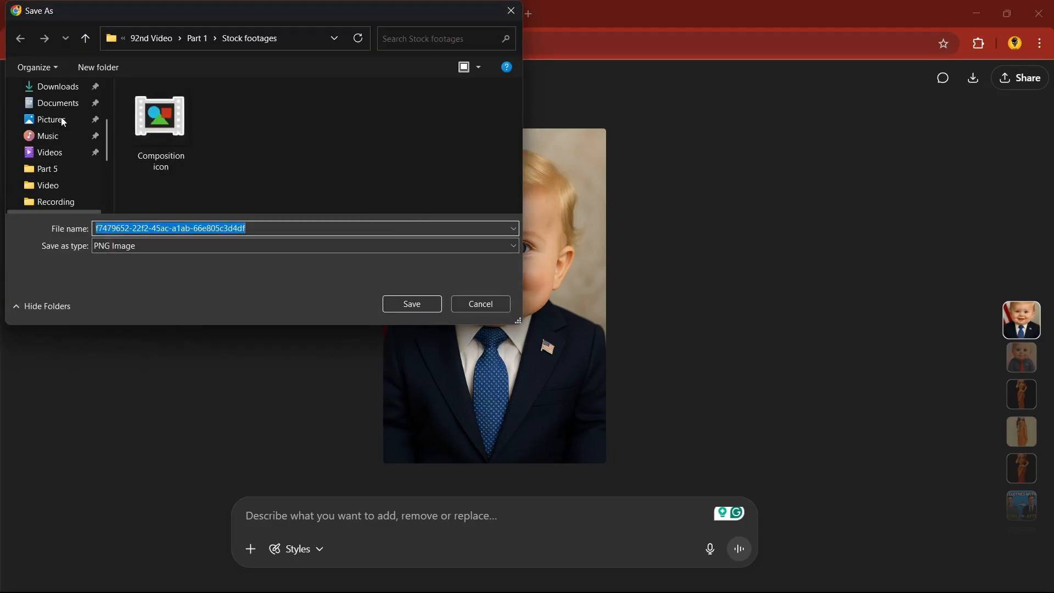
pyautogui.click(61, 136)
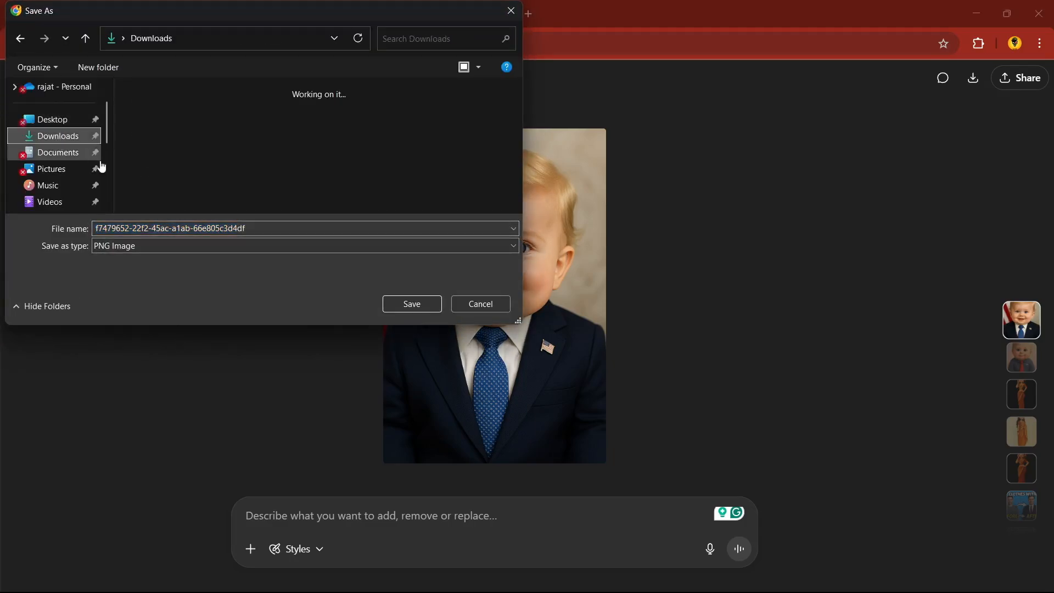
pyautogui.click(275, 229)
pyautogui.click(454, 311)
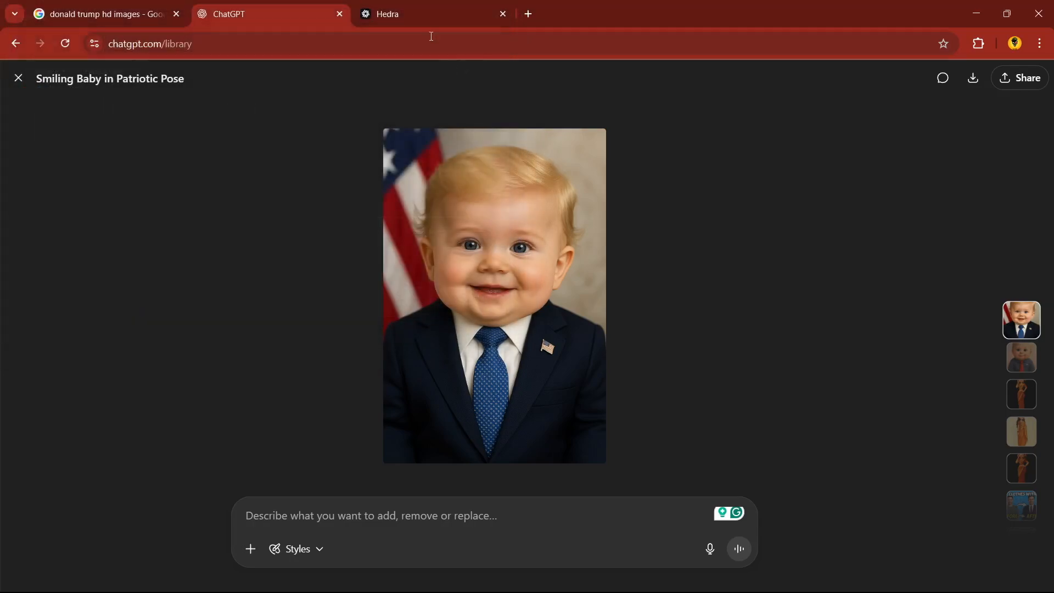
# Return to Hedra and upload the image "Smiling Baby in Patriotic Pose" from Downloads as the video's start frame
pyautogui.click(418, 14)
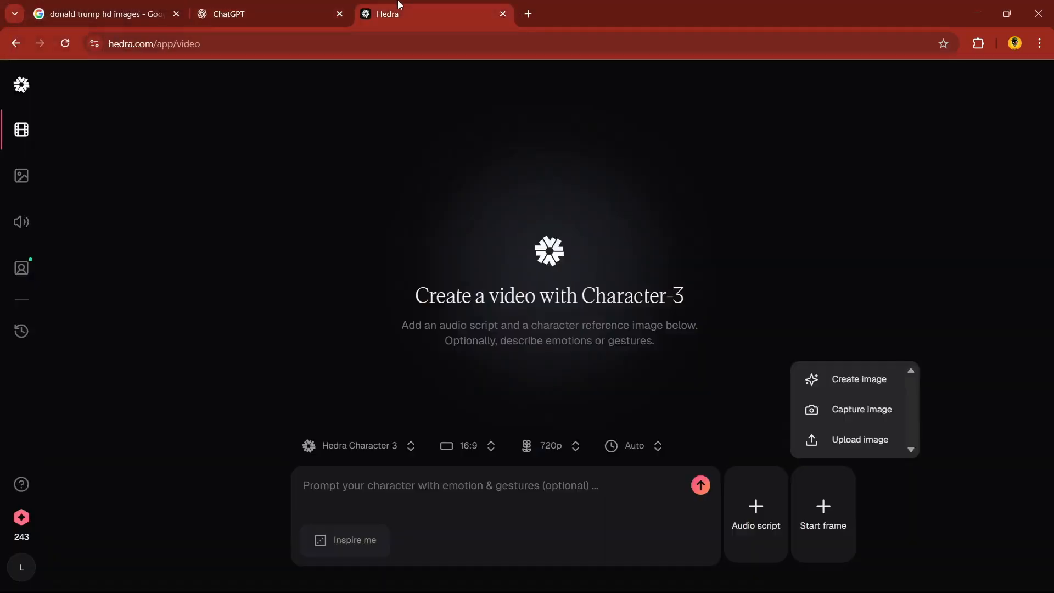
pyautogui.click(848, 442)
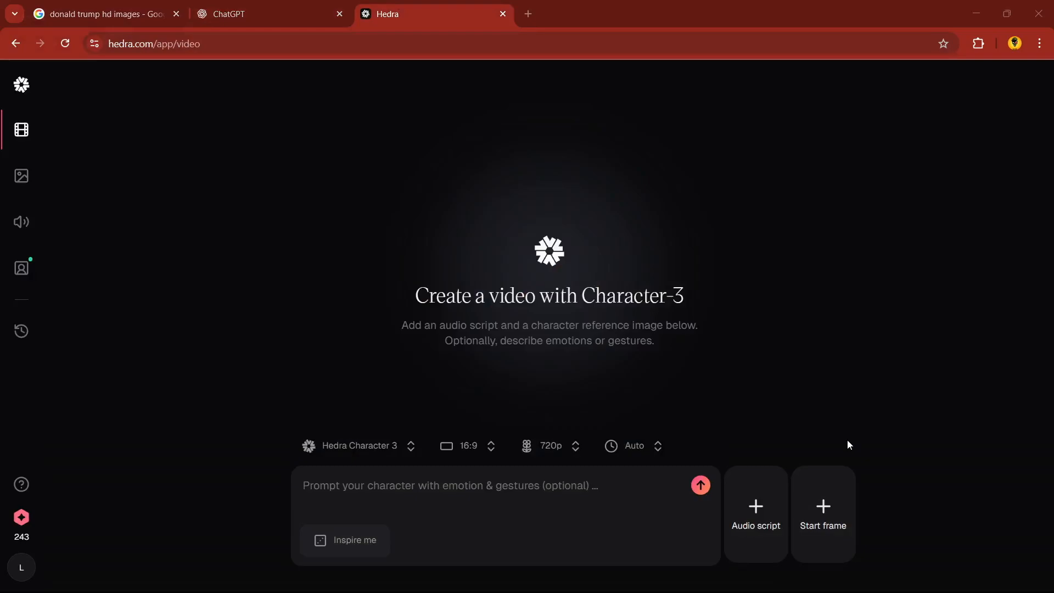
pyautogui.click(237, 137)
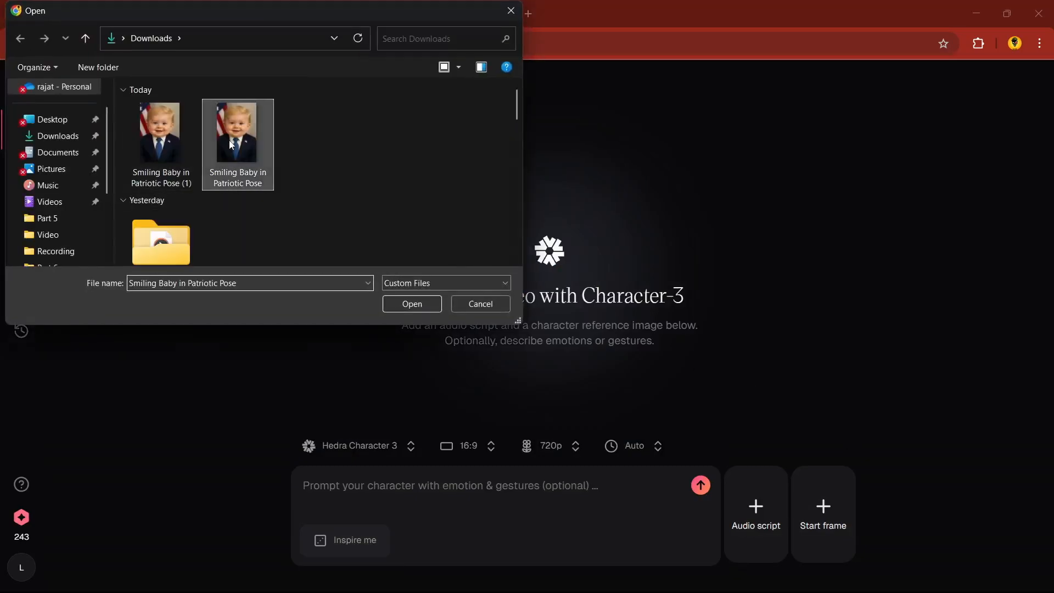
pyautogui.click(416, 304)
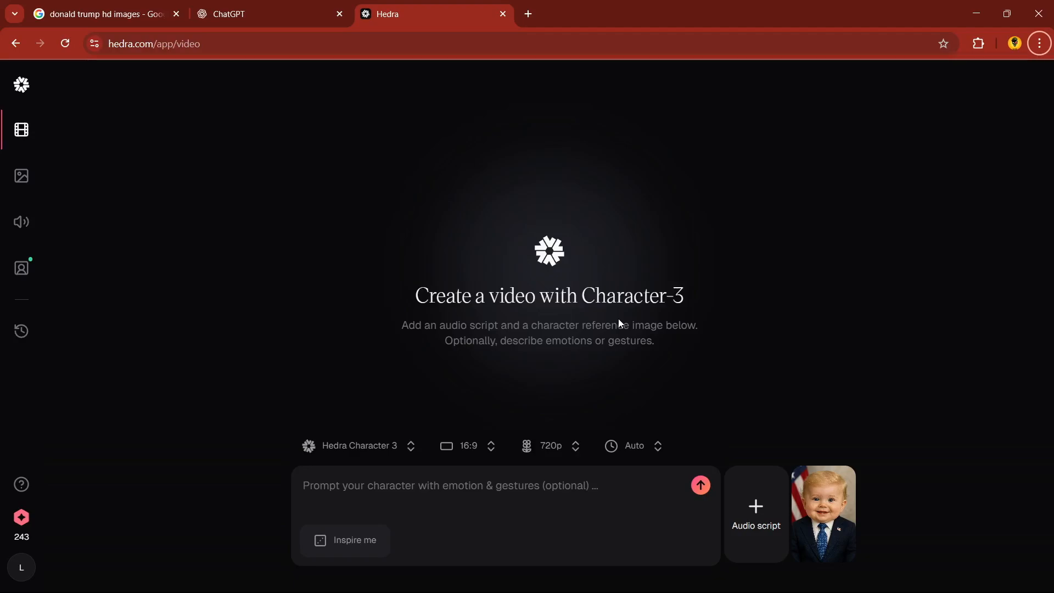
# Search Google for "micmonster ai" in a new tab and open the MicMonster voice-over generator site
pyautogui.click(528, 14)
pyautogui.write('mic')
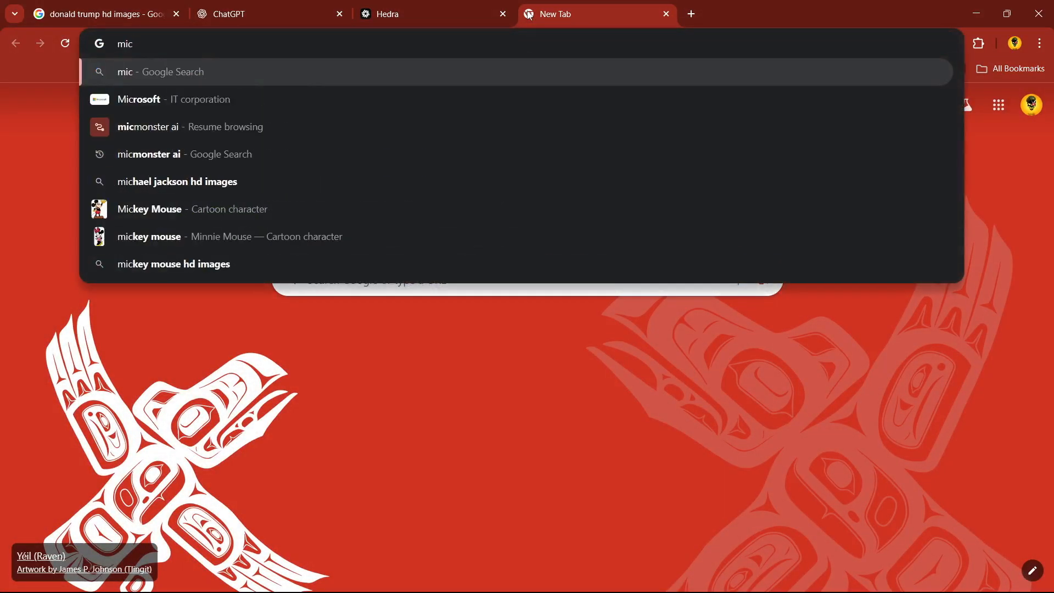
pyautogui.press('Down')
pyautogui.press('Down')
pyautogui.press('Down')
pyautogui.press('Return')
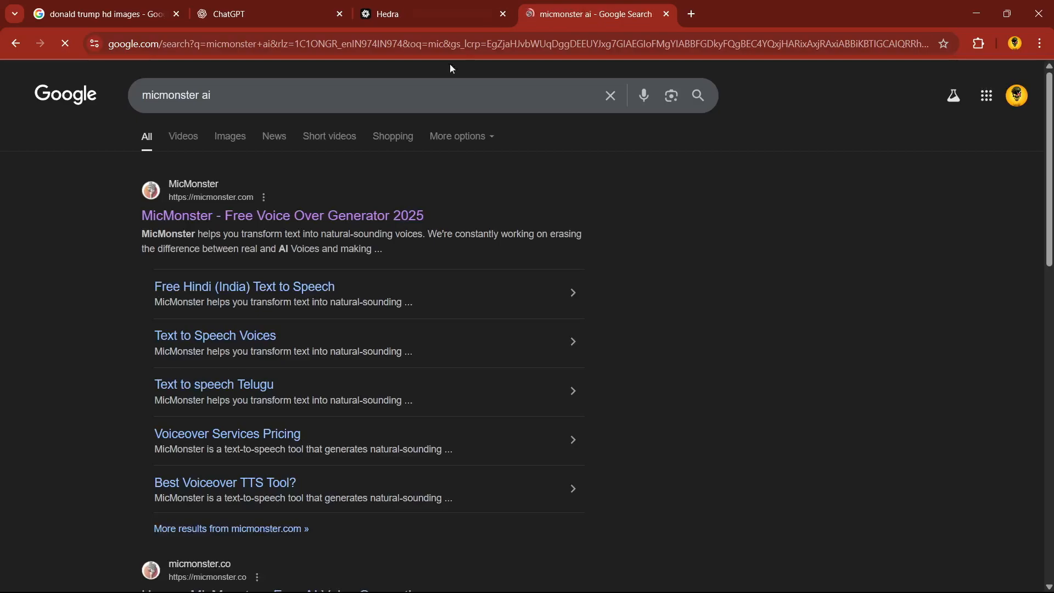
pyautogui.click(242, 218)
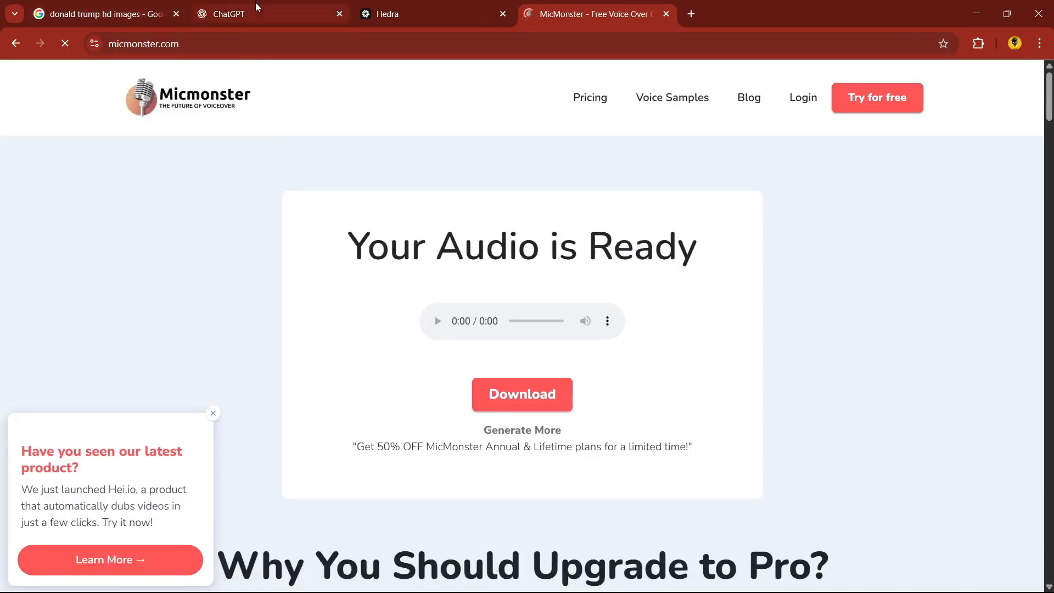
# Return to the ChatGPT baby portrait conversation and send "give me a short 1 liner write up that can be used for the voiceover"
pyautogui.click(257, 8)
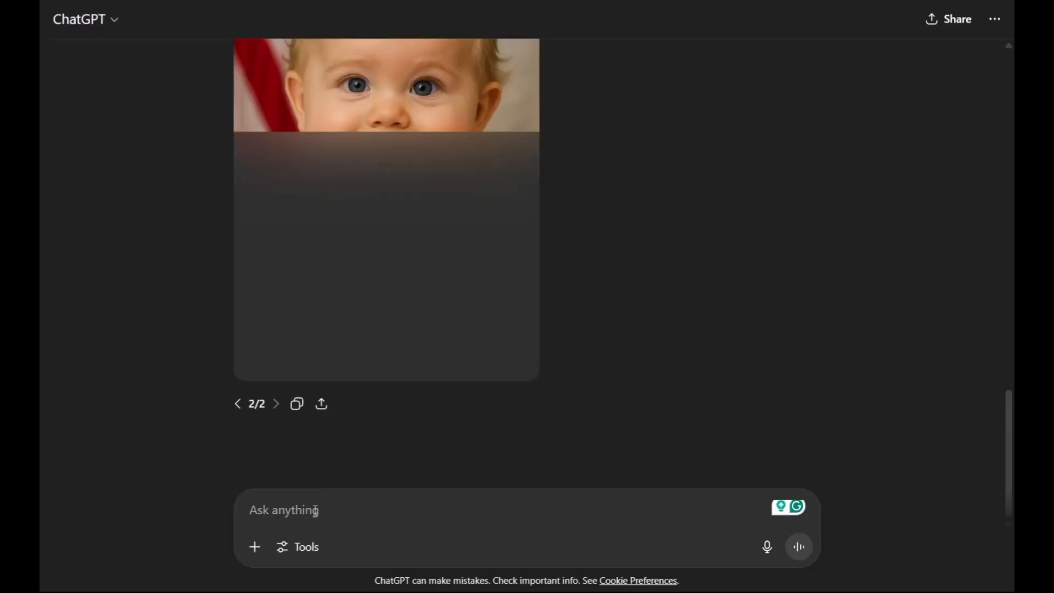
pyautogui.write('i')
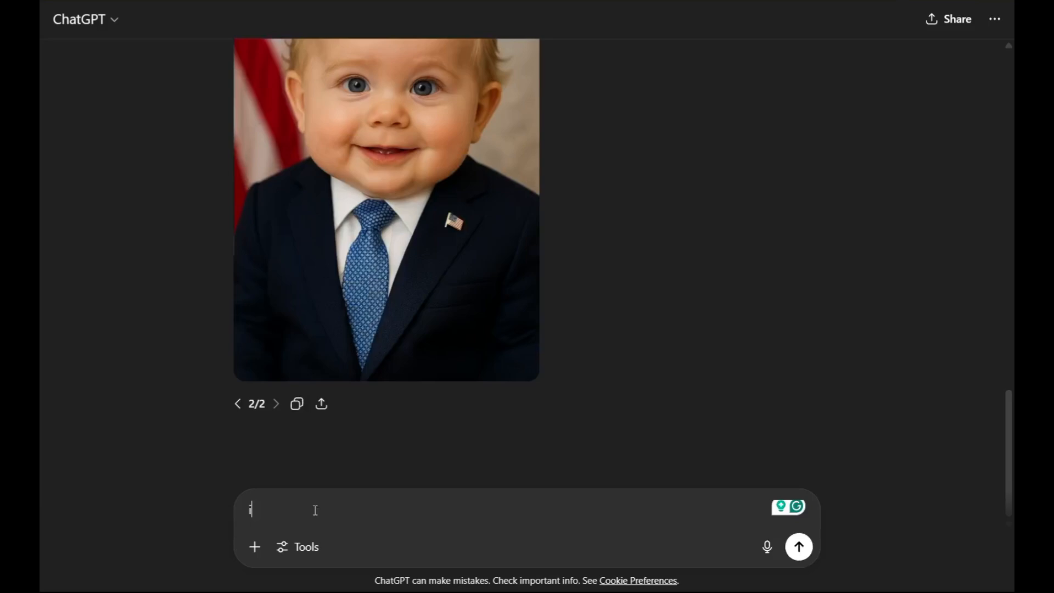
pyautogui.press('BackSpace')
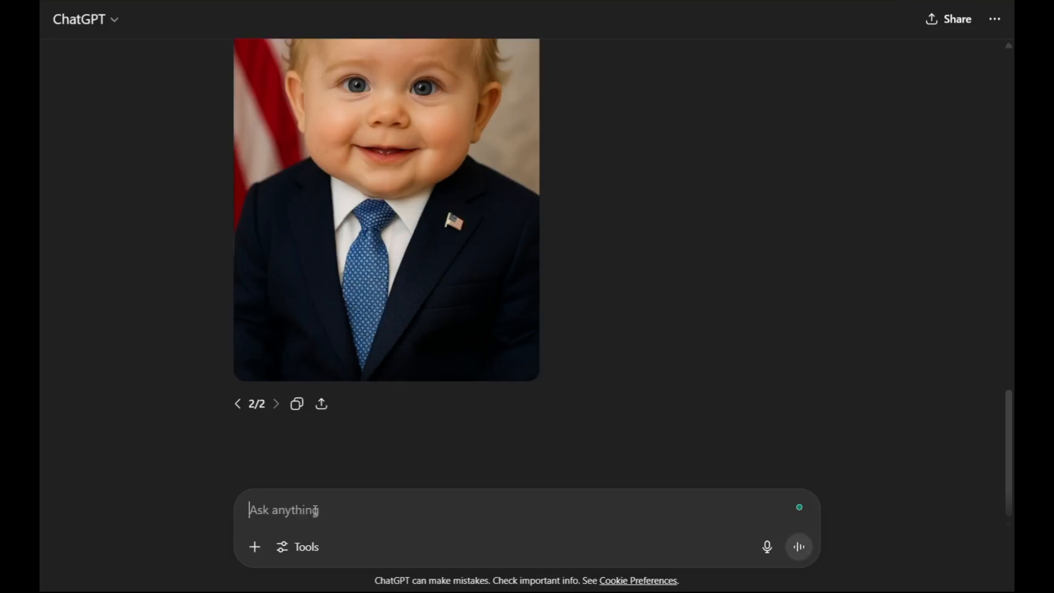
pyautogui.write('giv')
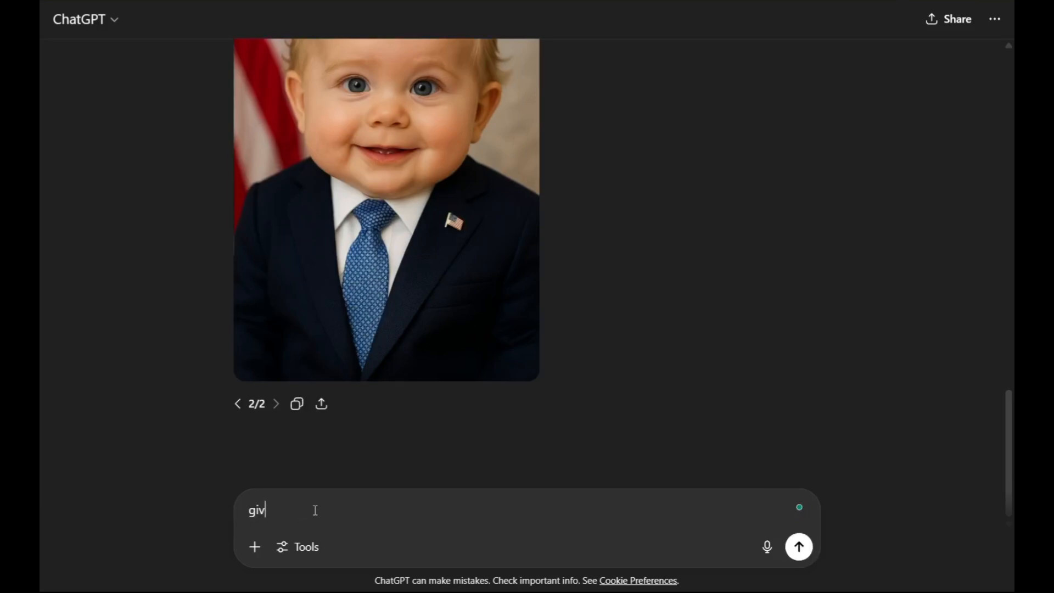
pyautogui.write('e me a short 1 liner ')
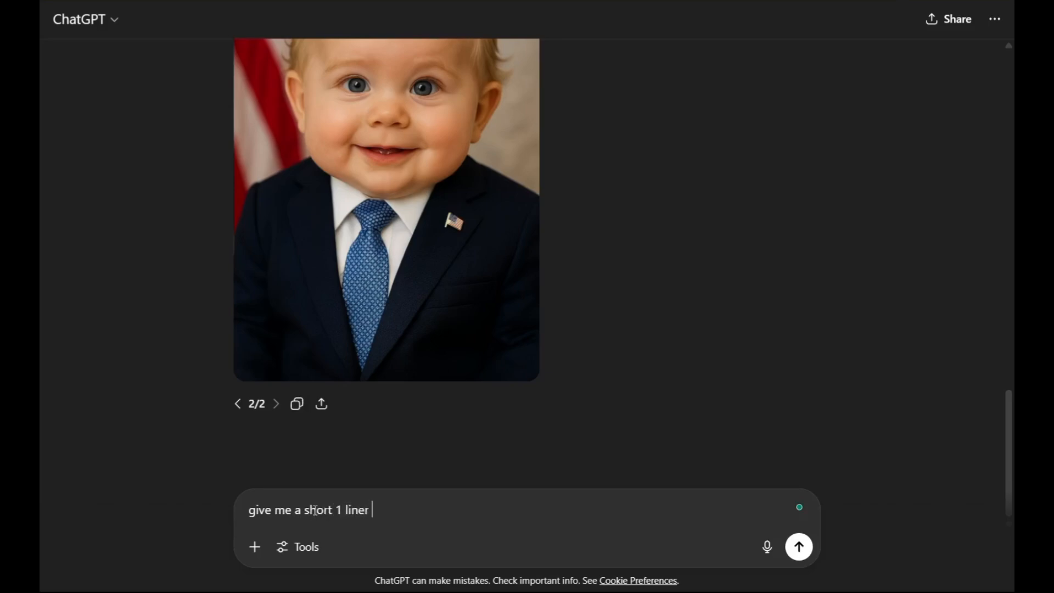
pyautogui.write('write up that ca')
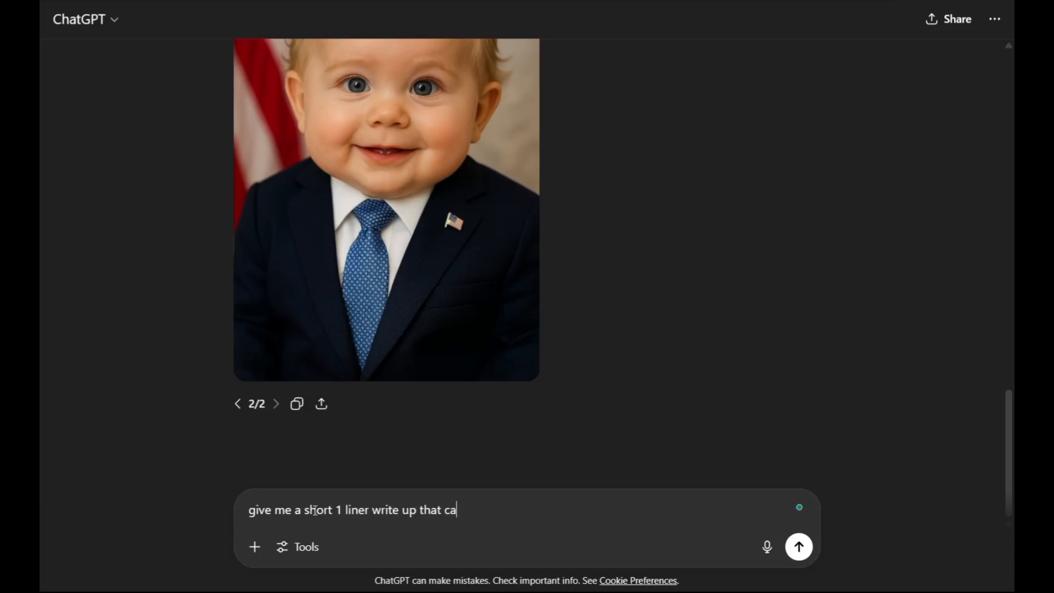
pyautogui.write('n be used ')
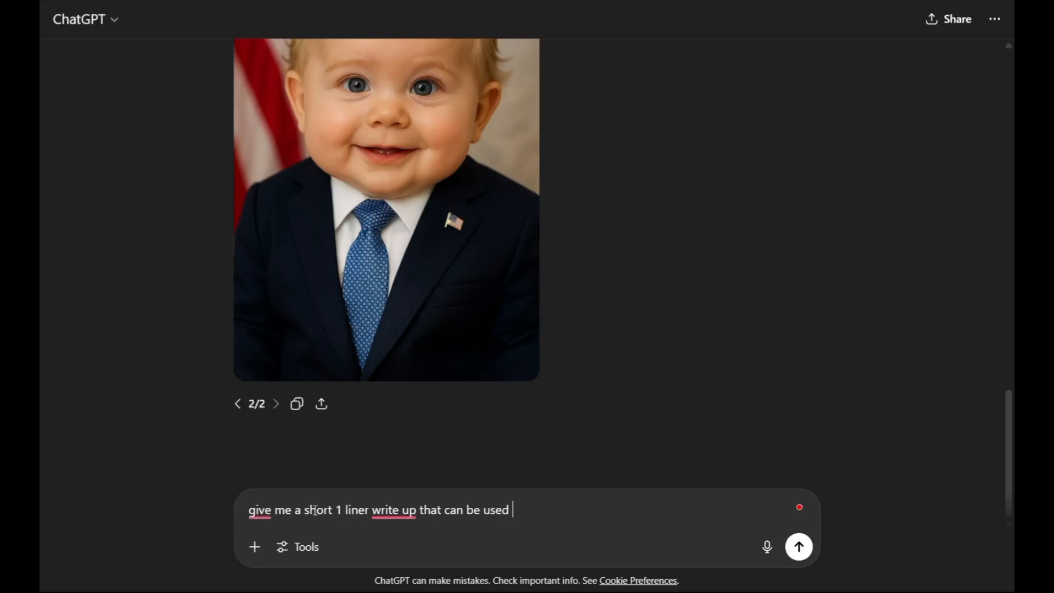
pyautogui.write('for the voiceover')
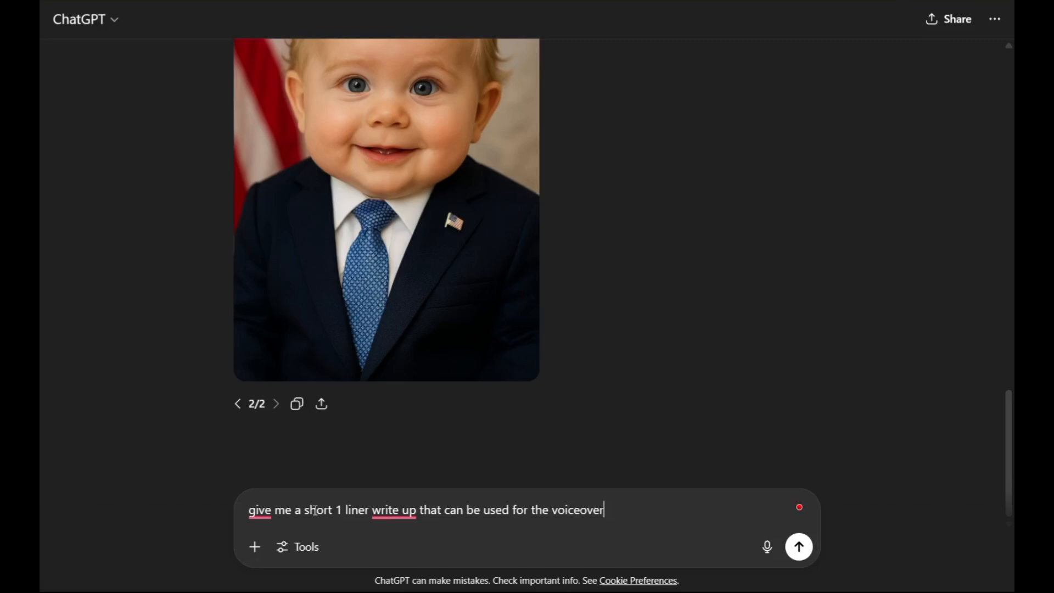
pyautogui.press('Return')
pyautogui.scroll(6, 522, 378)
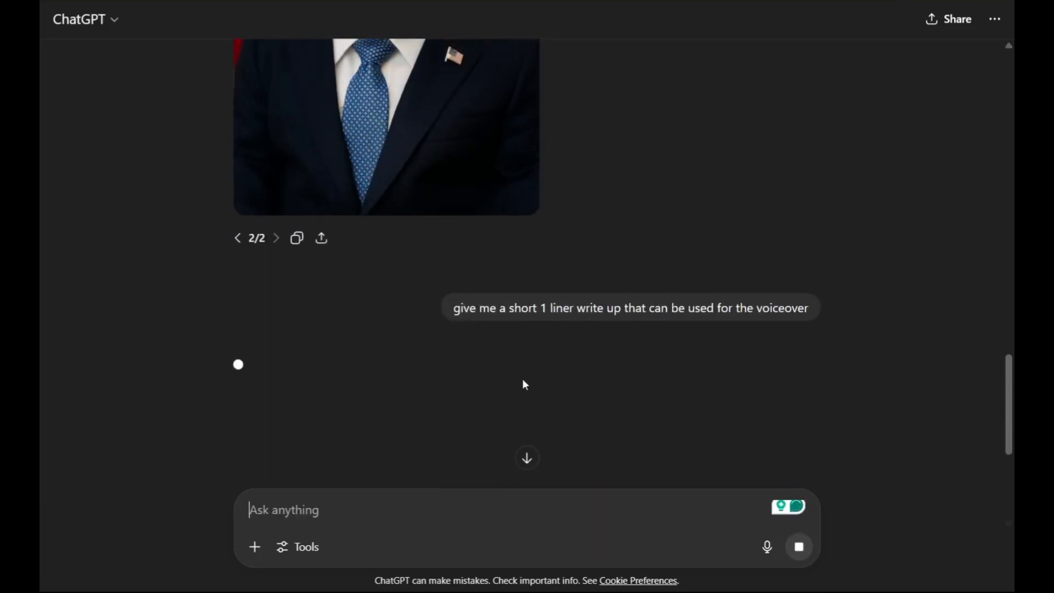
pyautogui.scroll(-6, 567, 394)
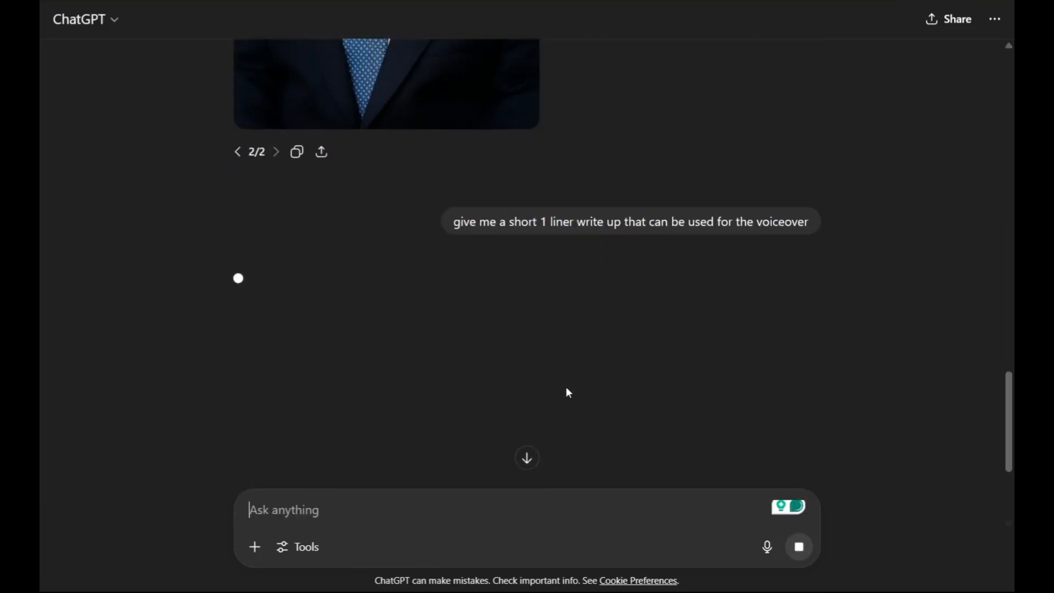
pyautogui.scroll(-1, 565, 387)
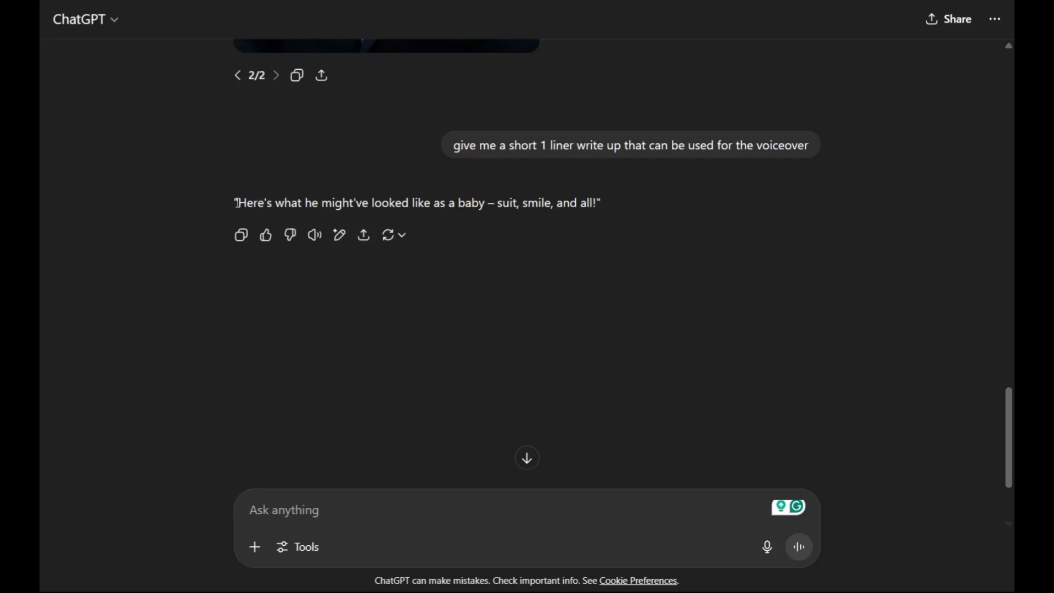
# Copy ChatGPT's suggested one-liner without its quotation marks and paste it into the MicMonster text-to-speech text box
pyautogui.moveTo(240, 204); pyautogui.dragTo(598, 206)
pyautogui.hotkey('ctrl', 'c')
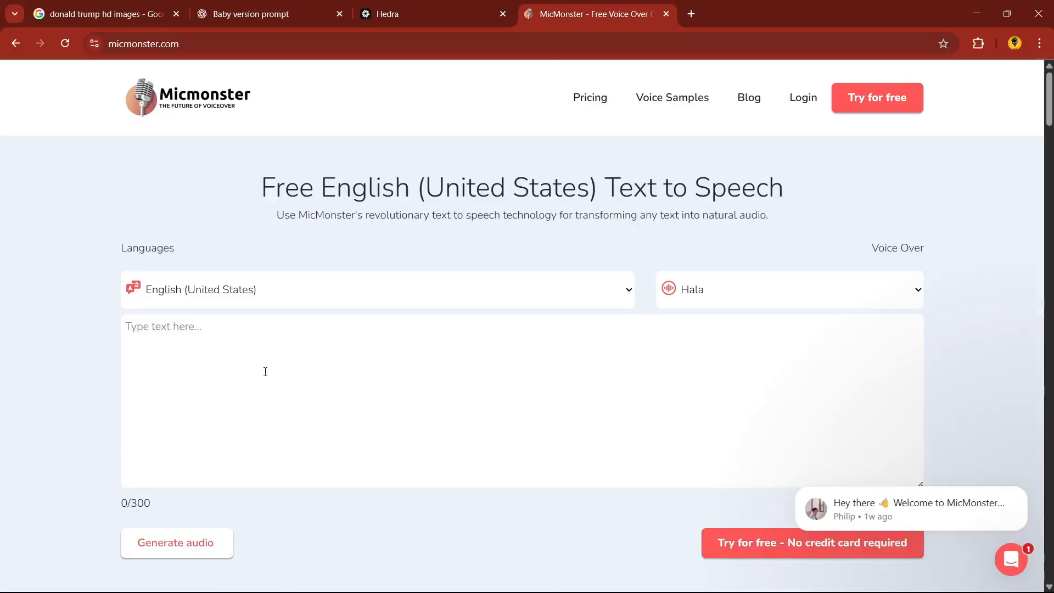
pyautogui.click(256, 351)
pyautogui.hotkey('ctrl', 'v')
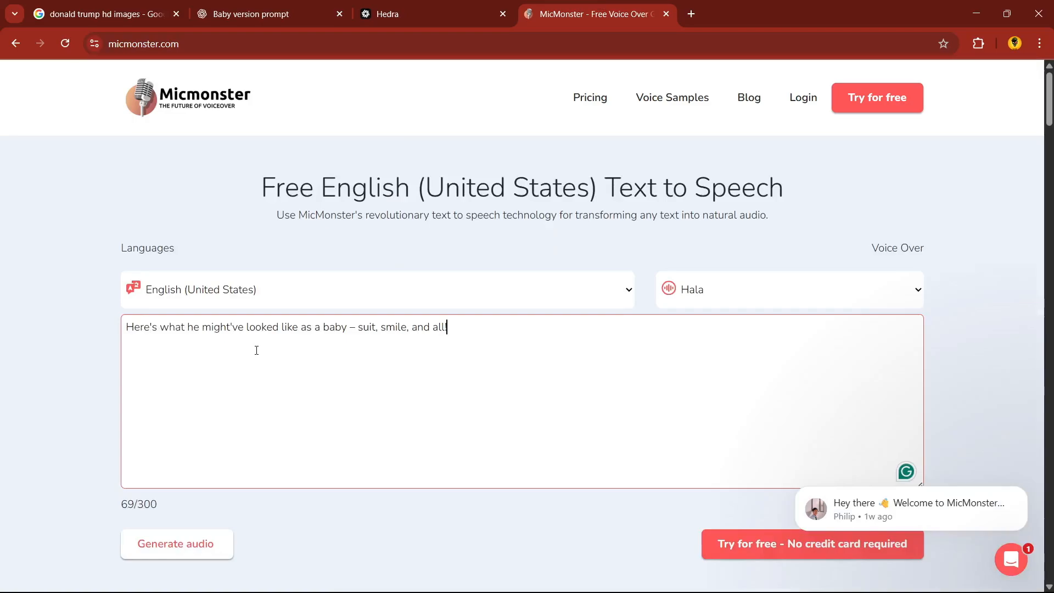
# Set the voice to Davis Dragon HD Latest, then generate the speech audio and download it
pyautogui.click(739, 301)
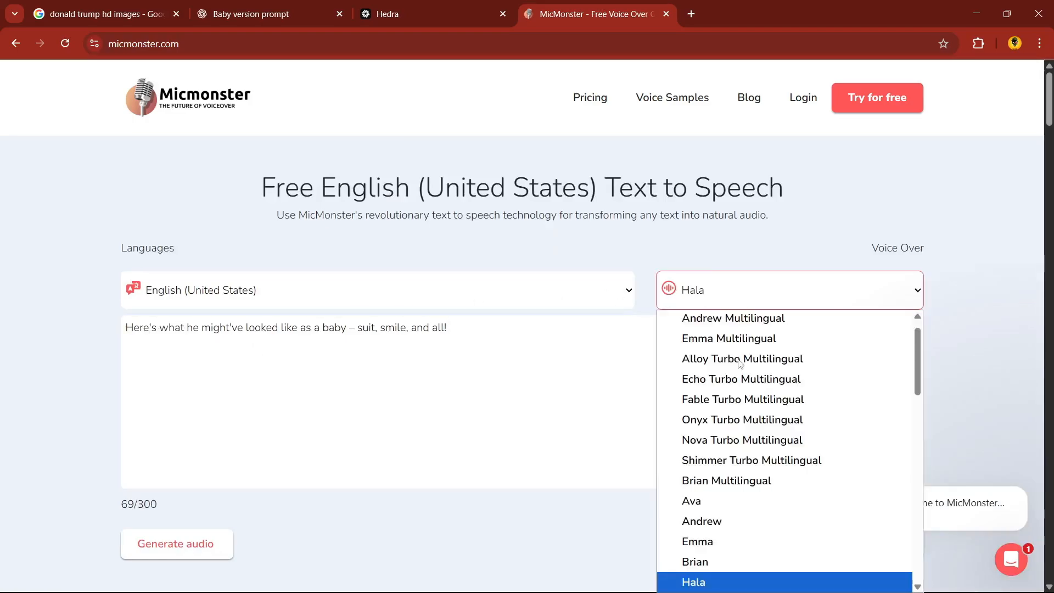
pyautogui.scroll(-10, 747, 439)
pyautogui.scroll(-2, 750, 444)
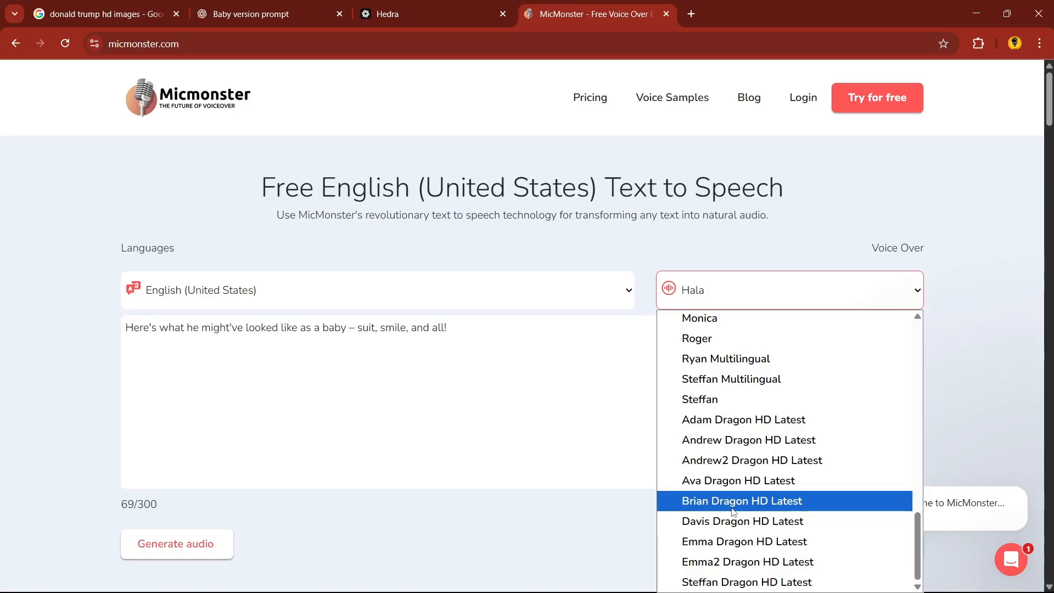
pyautogui.click(756, 526)
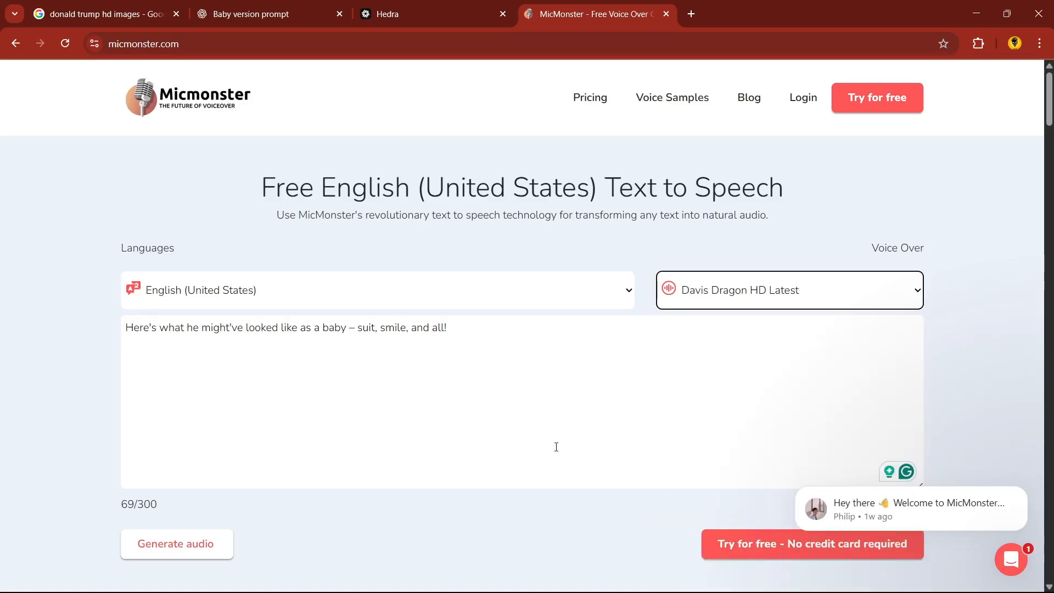
pyautogui.scroll(-1, 549, 448)
pyautogui.click(202, 483)
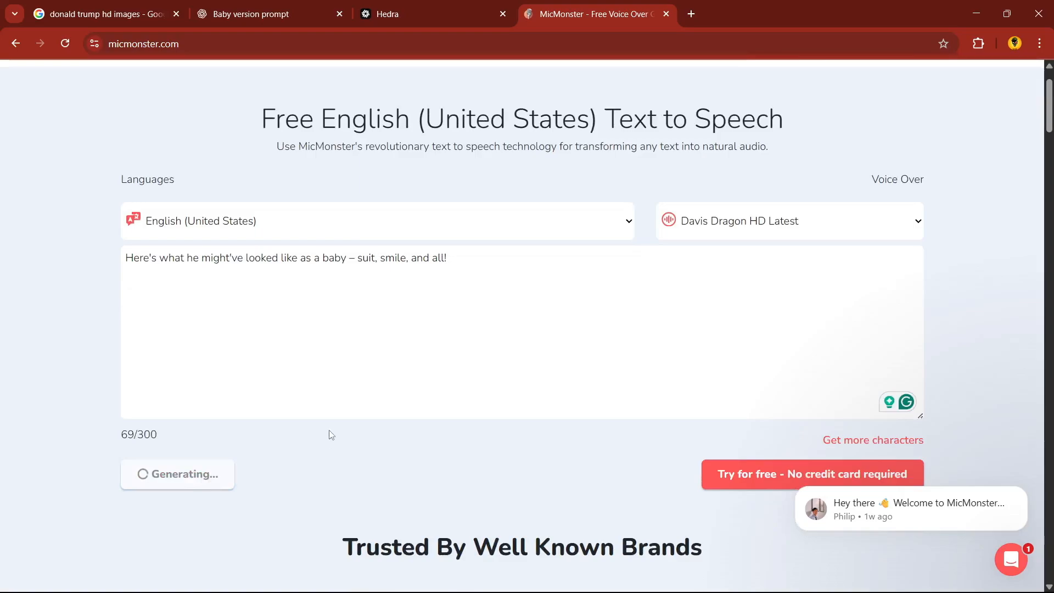
pyautogui.scroll(1, 332, 434)
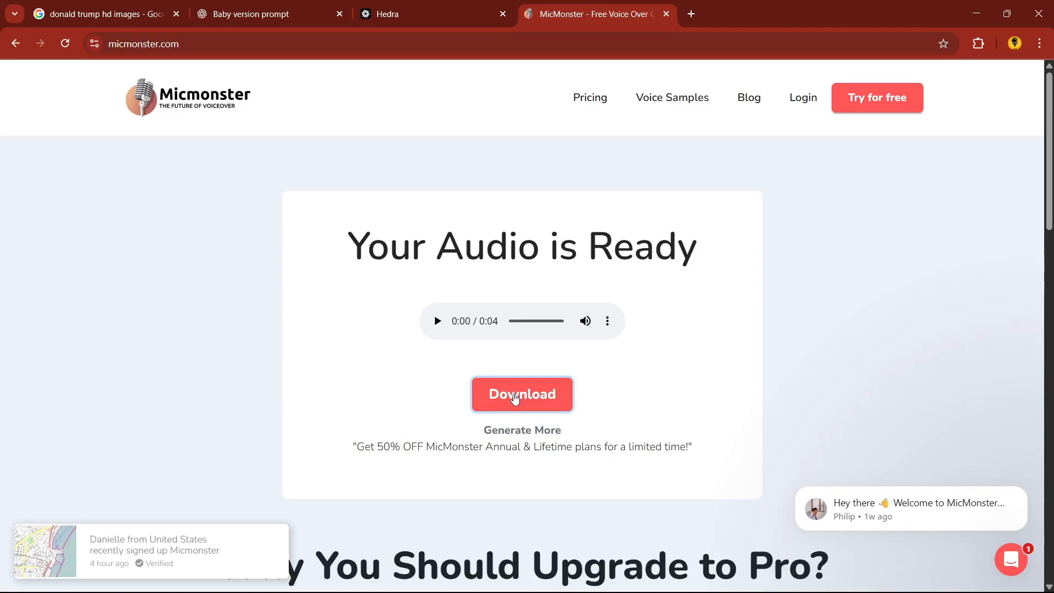
# In Hedra, upload en-US-Davis_DragonHDLatestNeural from Downloads as the audio script and add it to the video
pyautogui.click(447, 10)
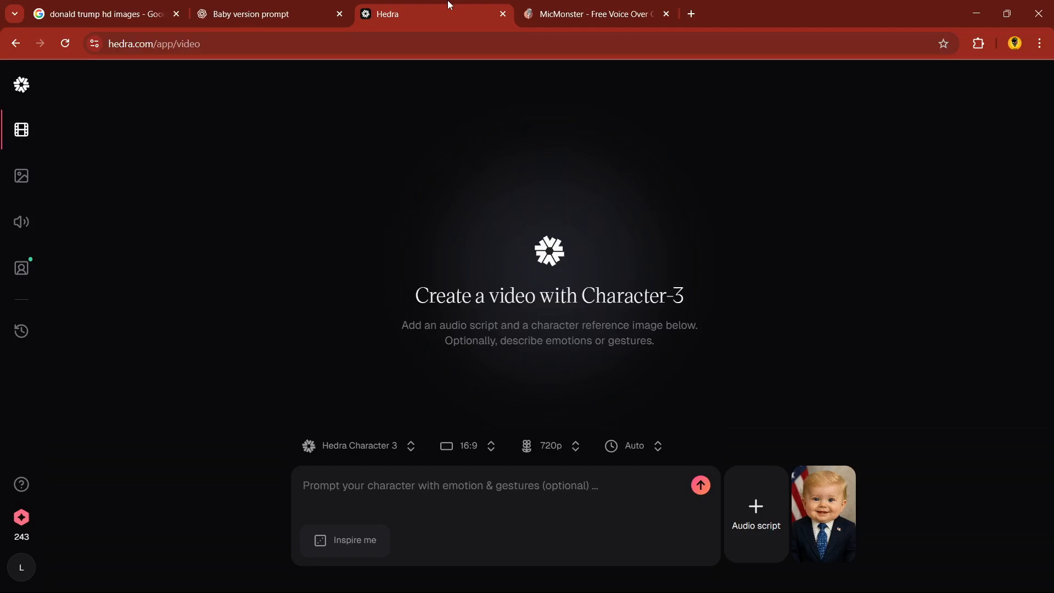
pyautogui.click(740, 488)
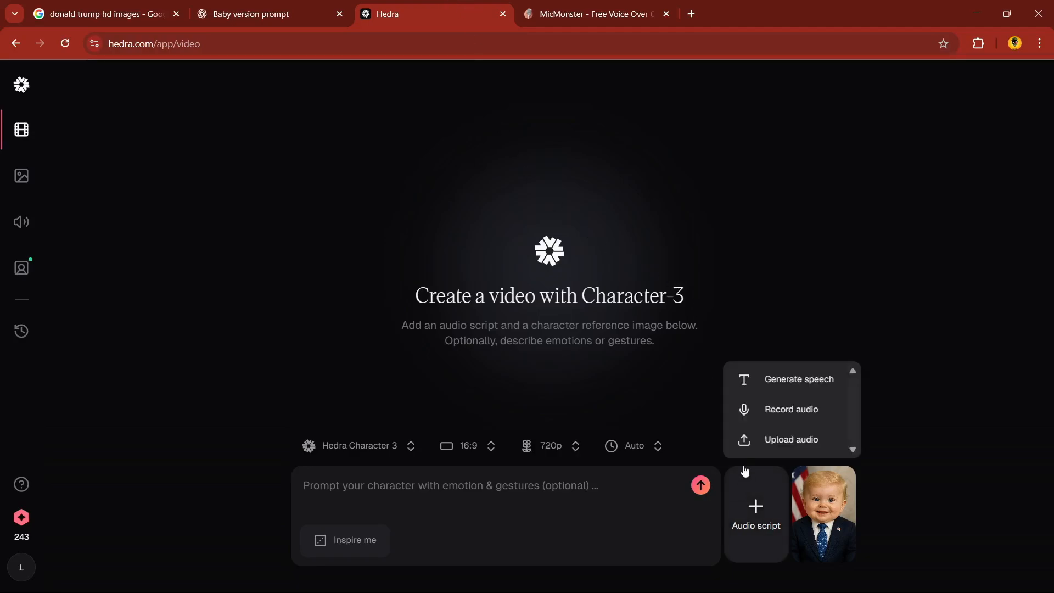
pyautogui.click(779, 440)
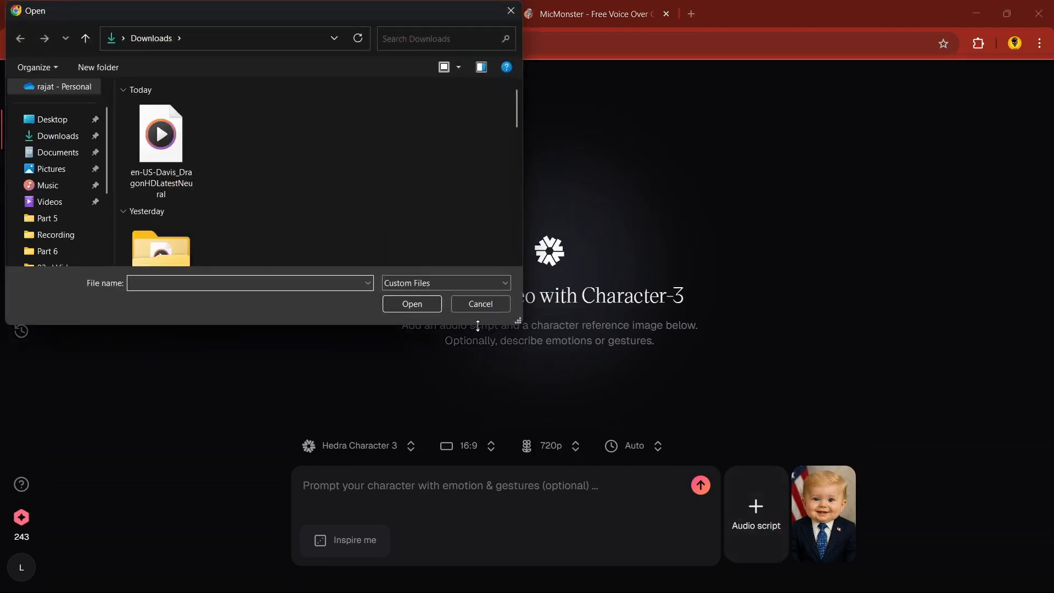
pyautogui.click(173, 147)
pyautogui.click(429, 303)
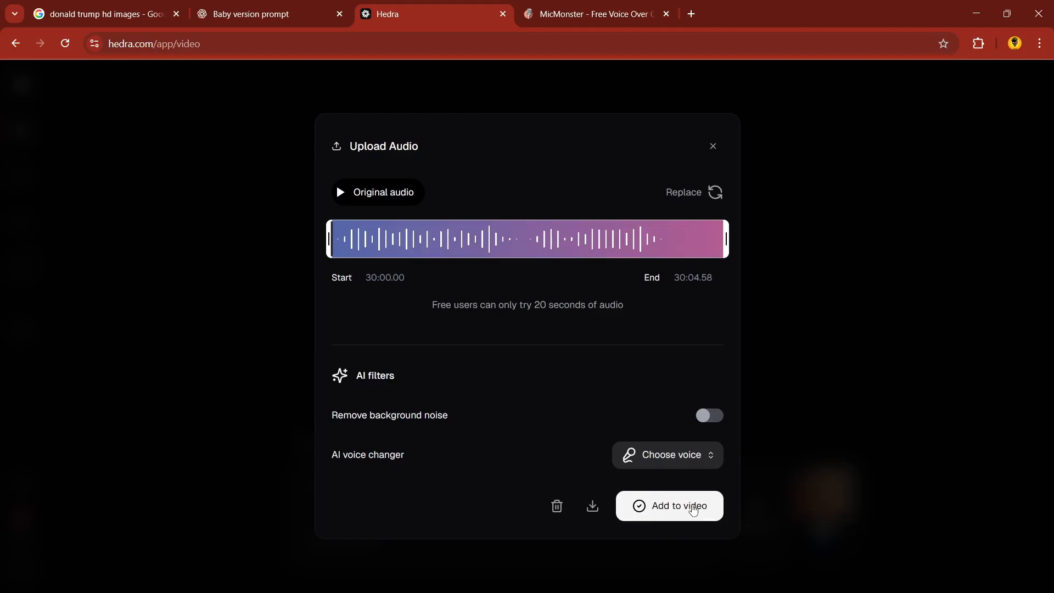
pyautogui.click(694, 508)
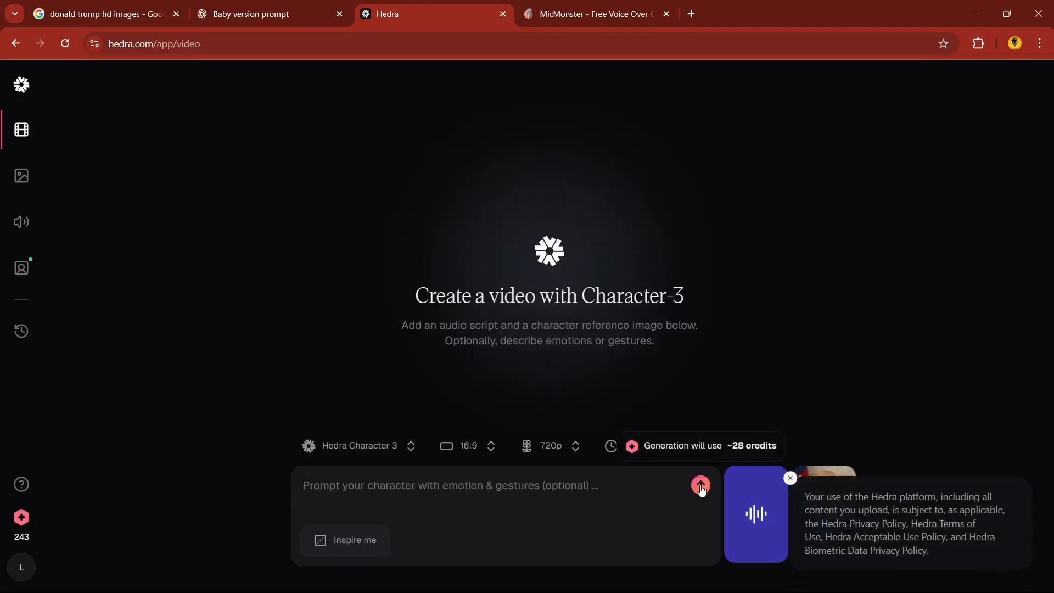
# Generate the talking baby video from the uploaded voiceover and portrait with Hedra Character 3 at 16:9 and 720p
pyautogui.click(701, 487)
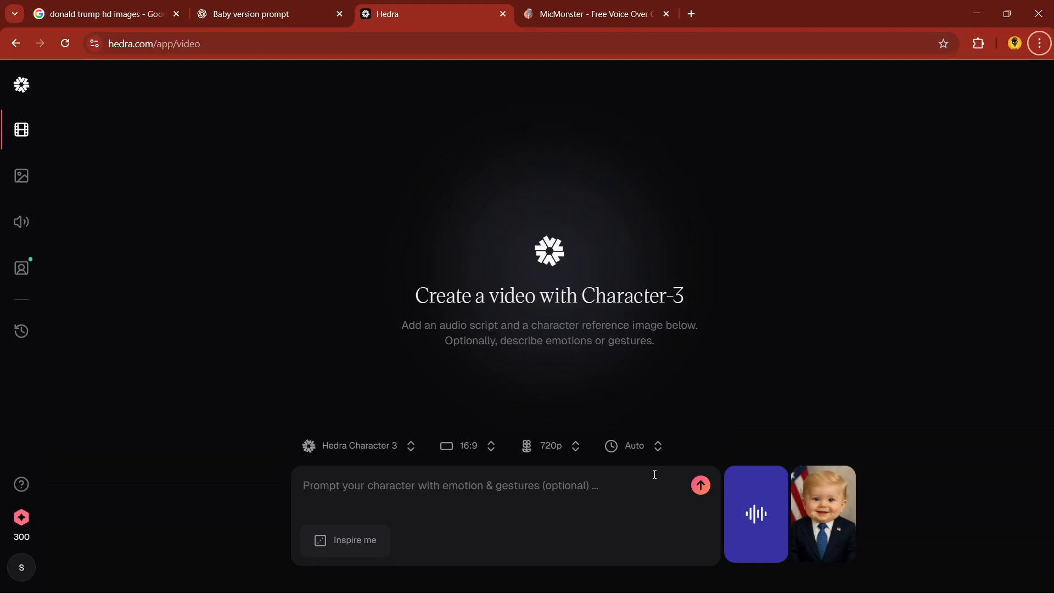
pyautogui.hotkey('alt', 'Tab')
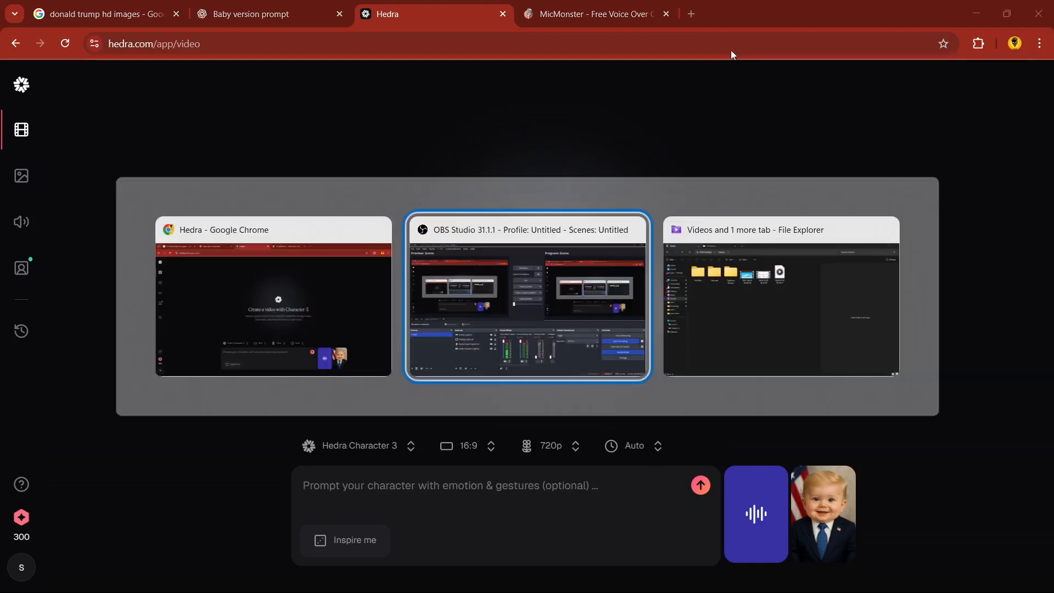
pyautogui.click(680, 302)
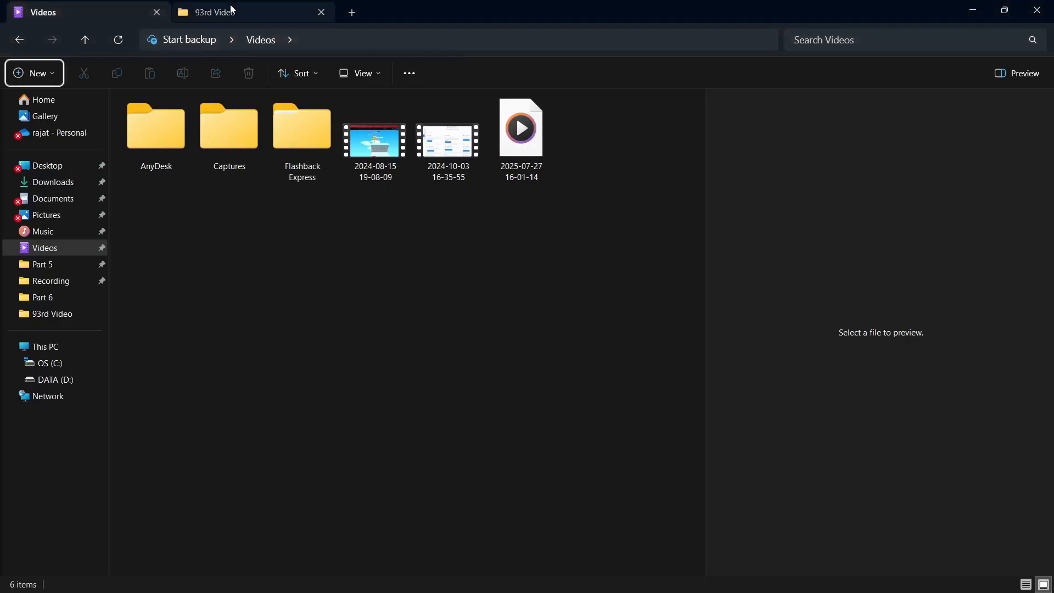
pyautogui.click(71, 186)
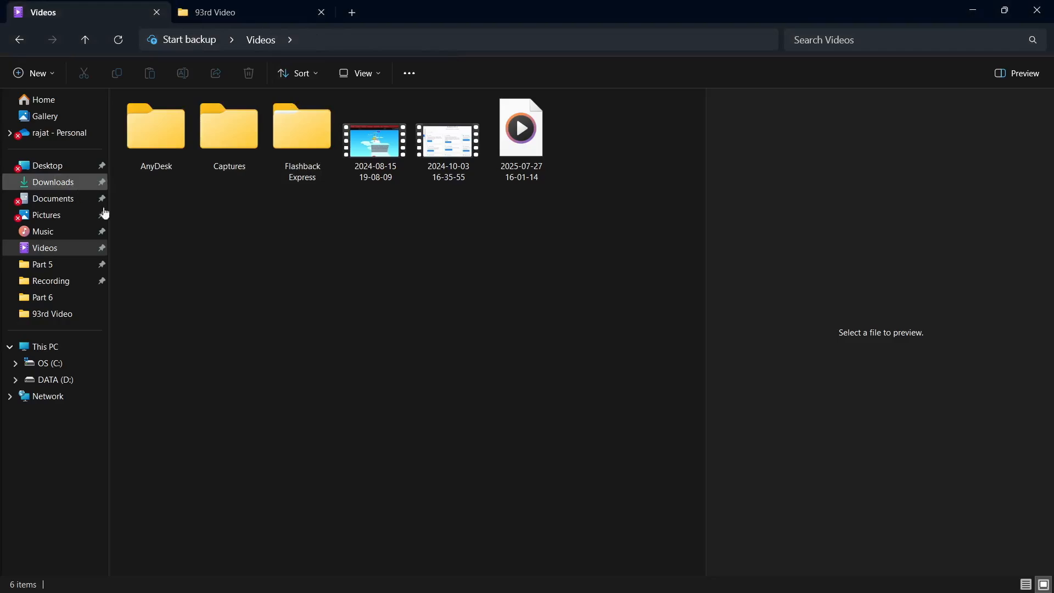
pyautogui.doubleClick(179, 133)
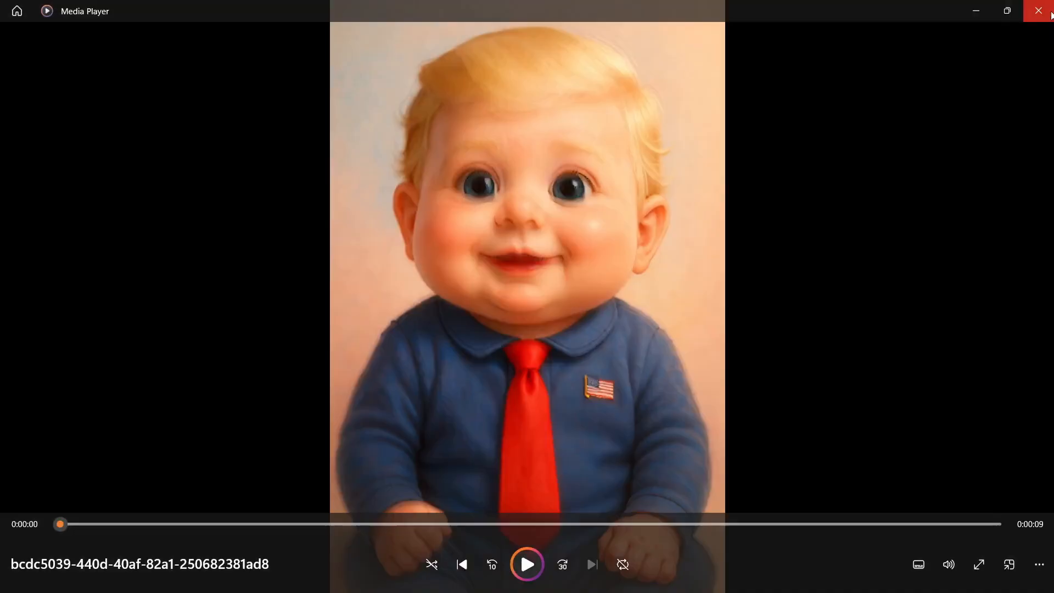
pyautogui.click(1051, 15)
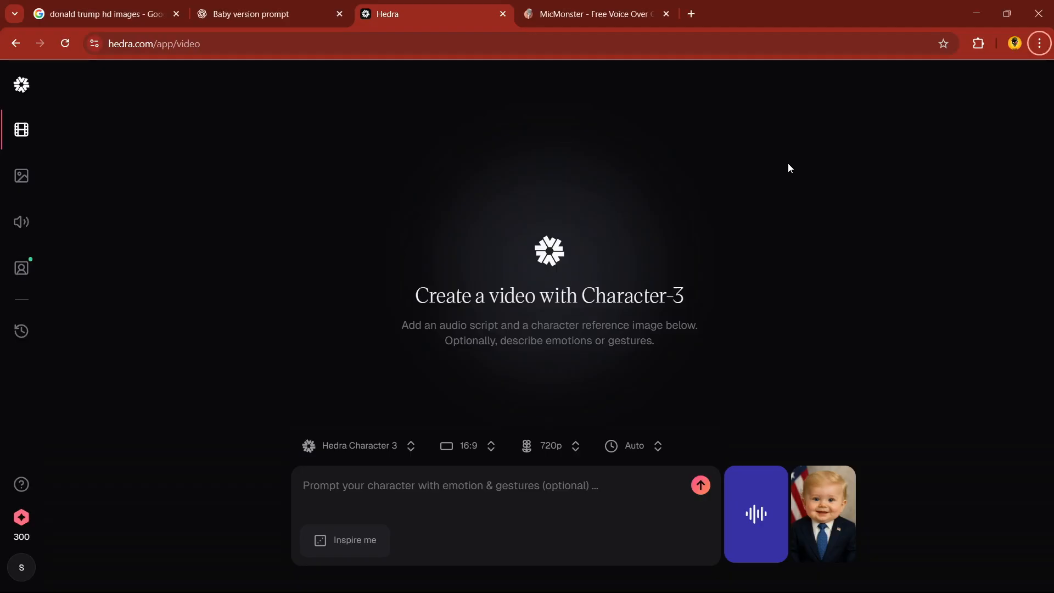